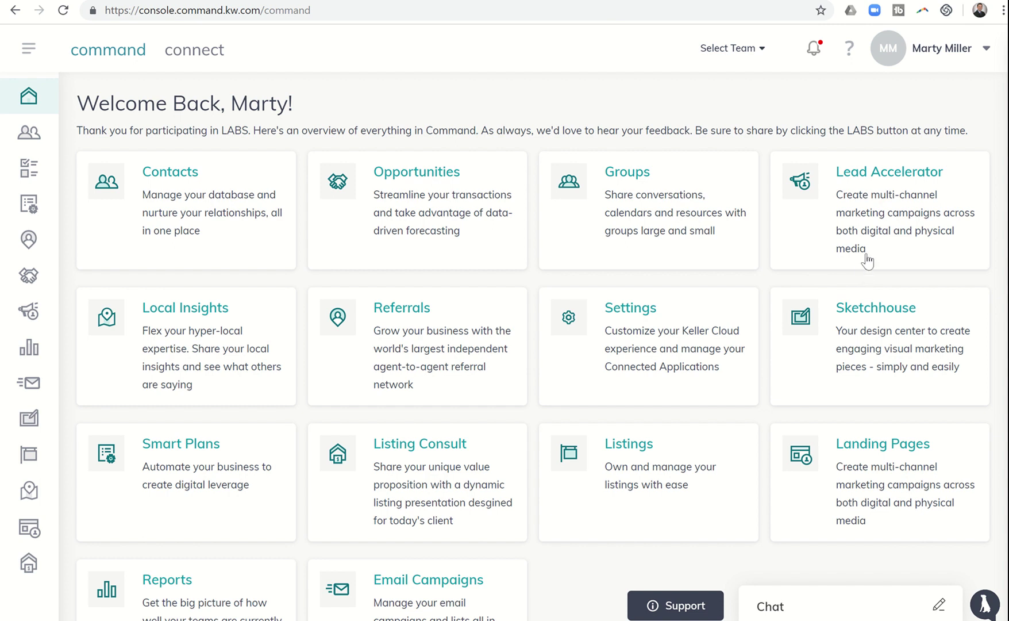
# Step: Open Sketchhouse from the KW Command dashboard to reach My Templates
pyautogui.click(873, 311)
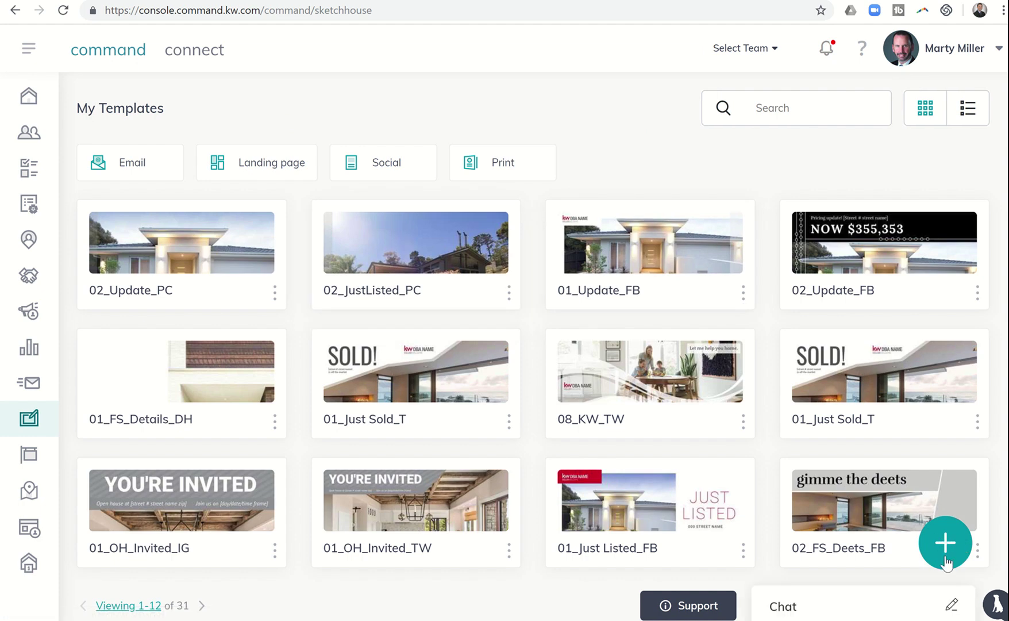
# Step: Create a new Print design from the Price Update postcard template 02_Update_PC
pyautogui.click(945, 551)
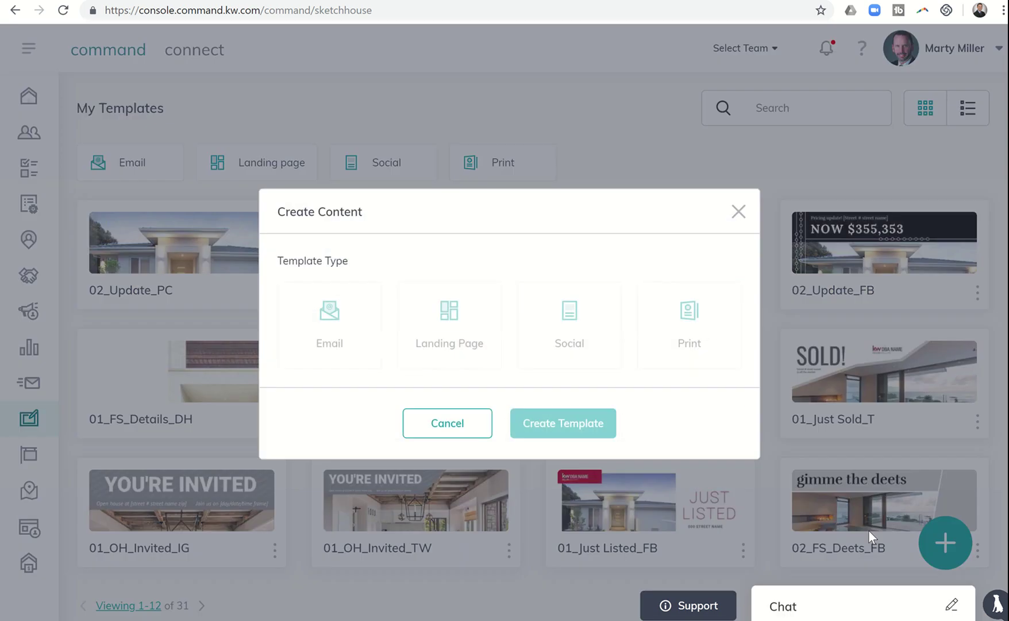
pyautogui.click(692, 320)
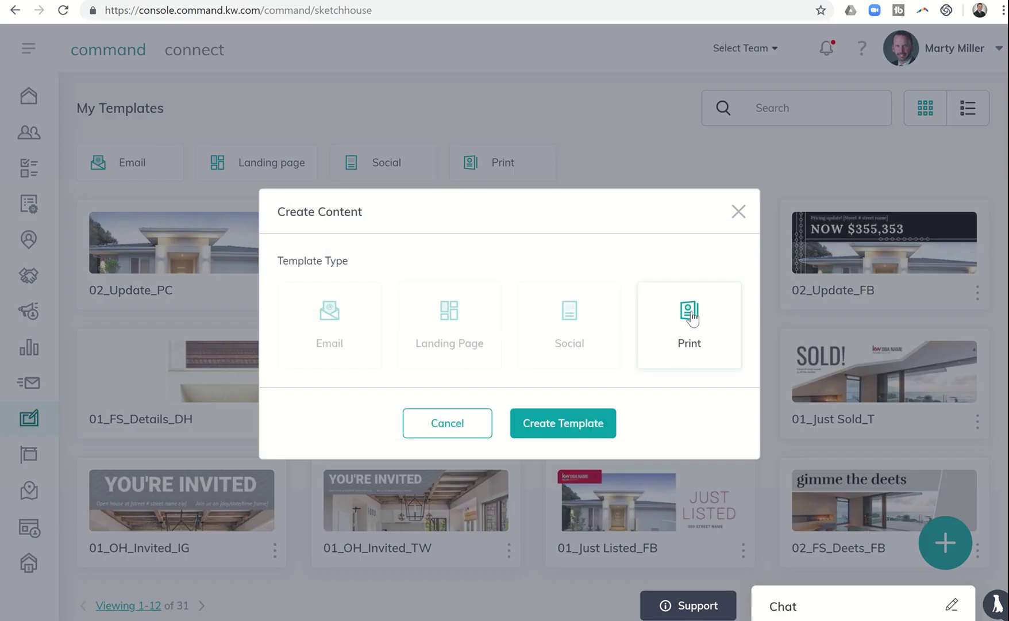
pyautogui.click(579, 424)
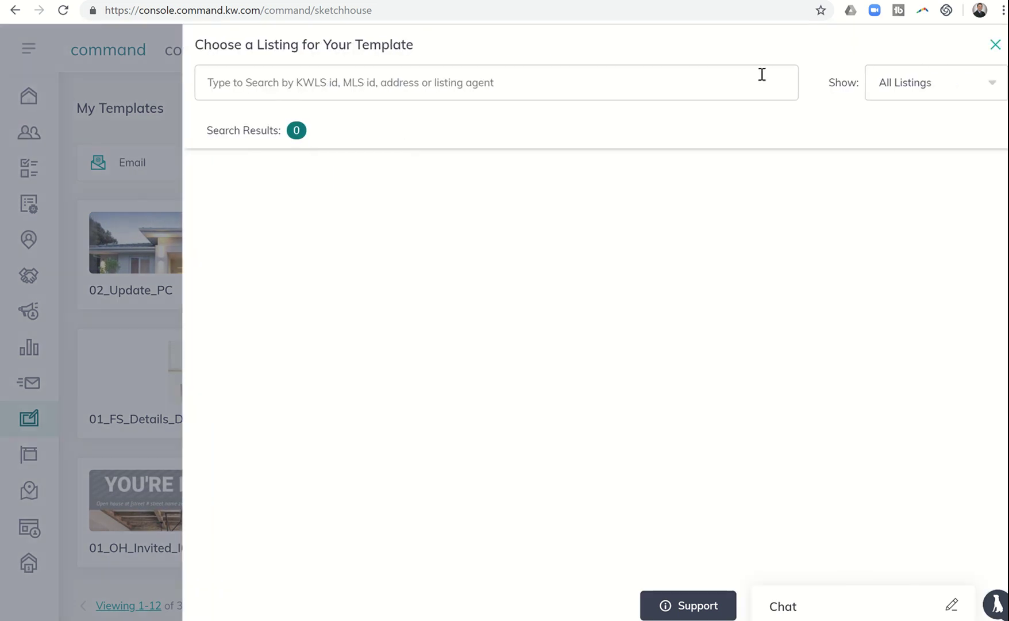
pyautogui.click(736, 84)
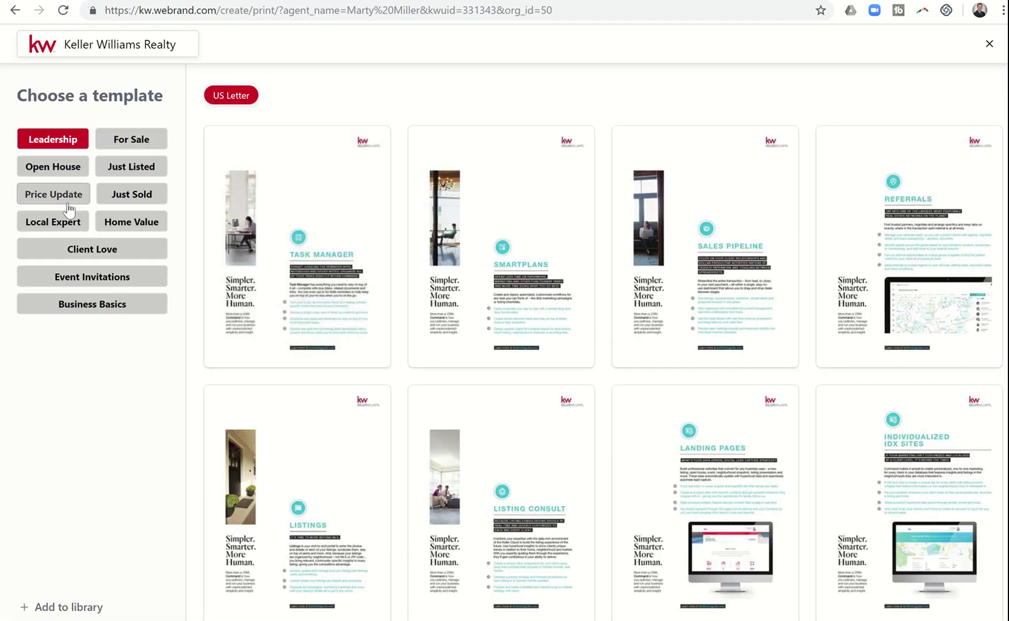
pyautogui.click(62, 199)
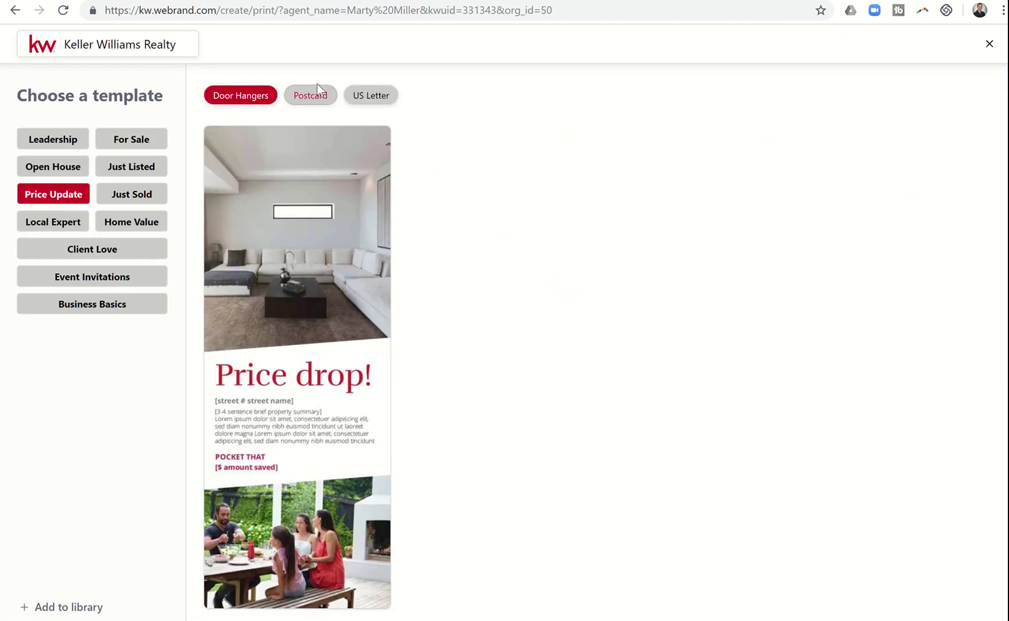
pyautogui.click(313, 108)
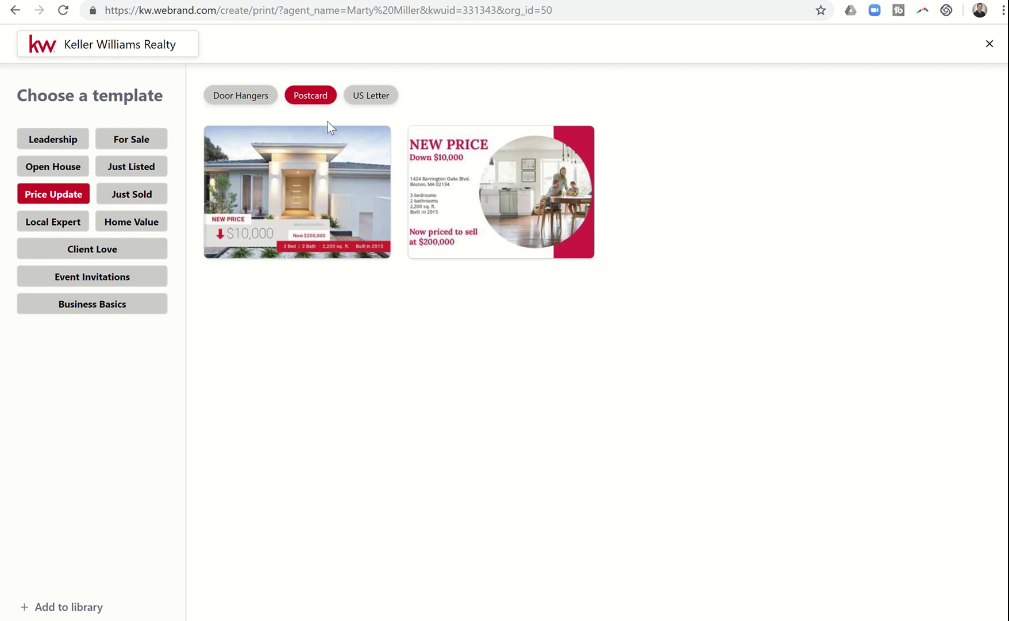
pyautogui.moveTo(309, 180)
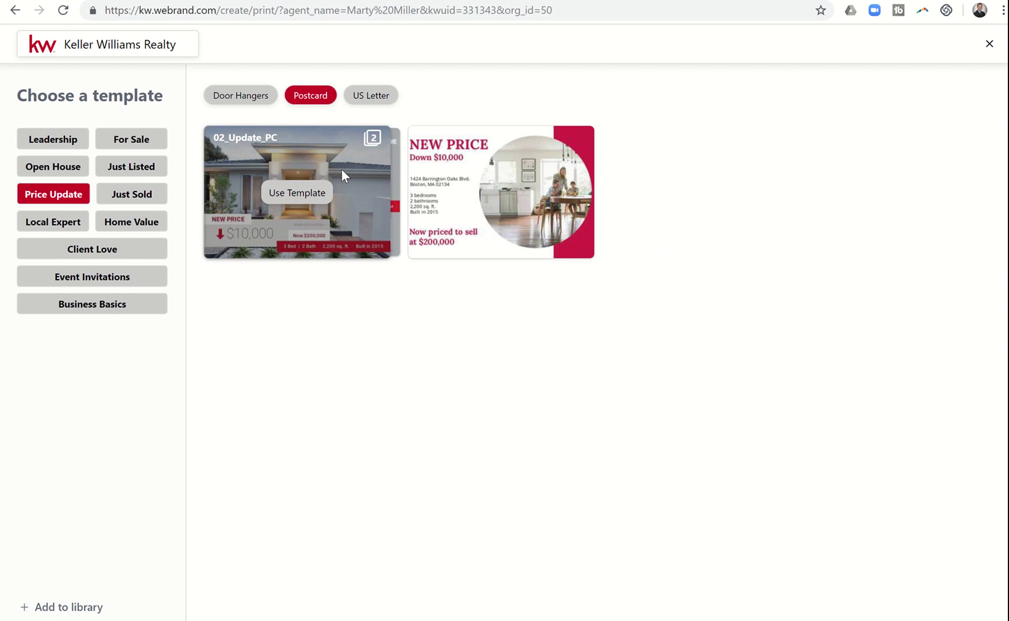
pyautogui.click(311, 193)
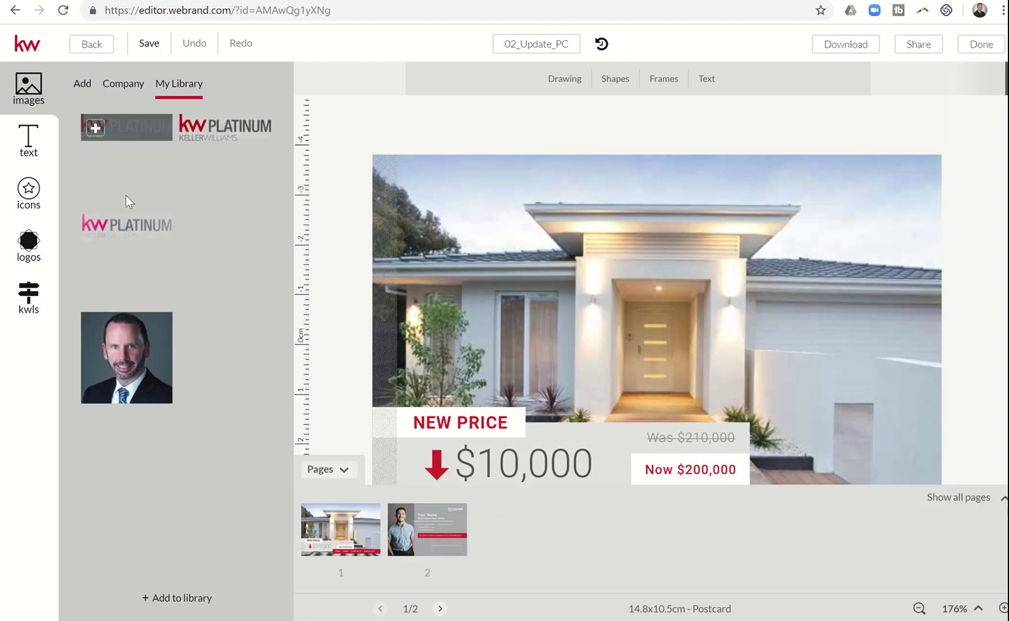
pyautogui.click(26, 305)
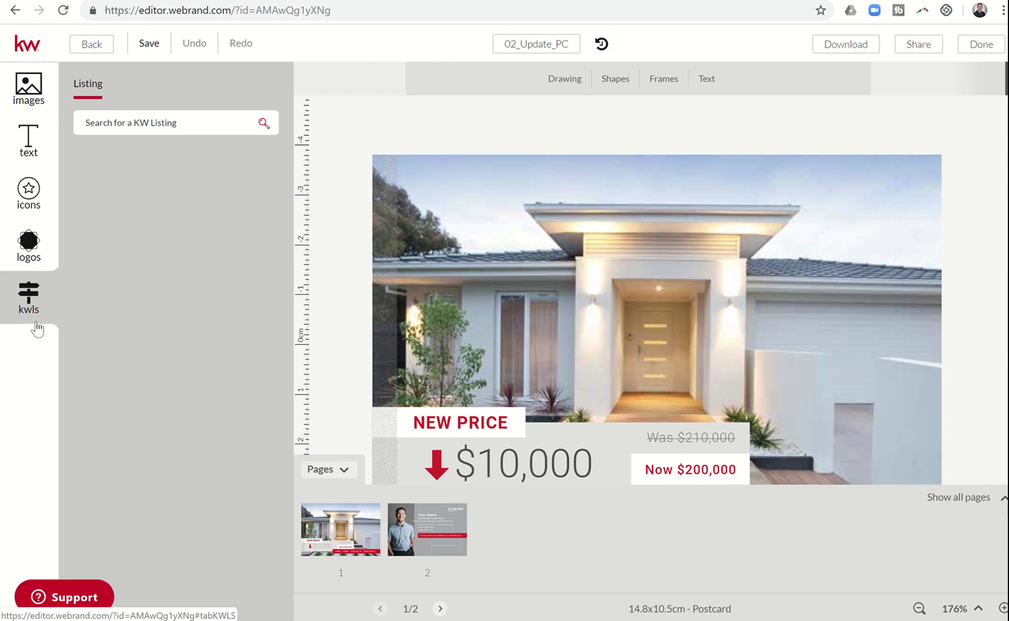
pyautogui.click(161, 124)
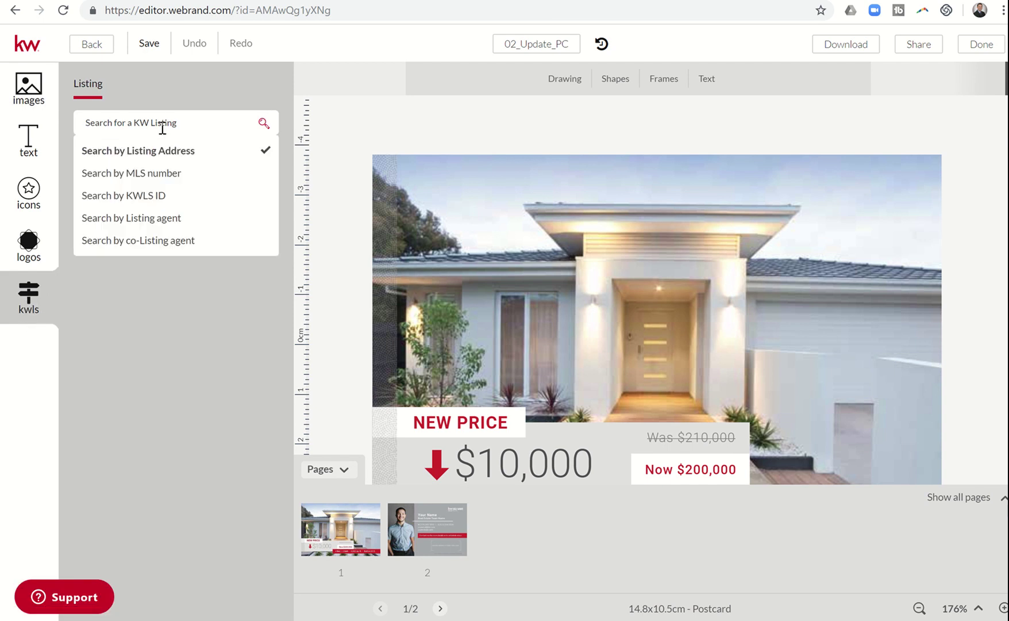
pyautogui.press('Return')
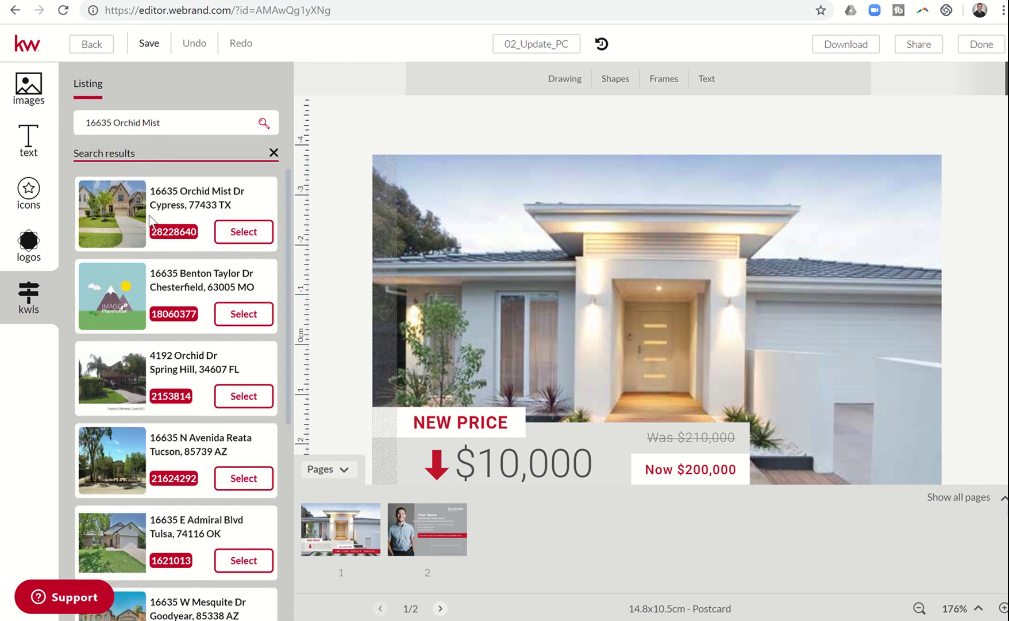
pyautogui.click(244, 232)
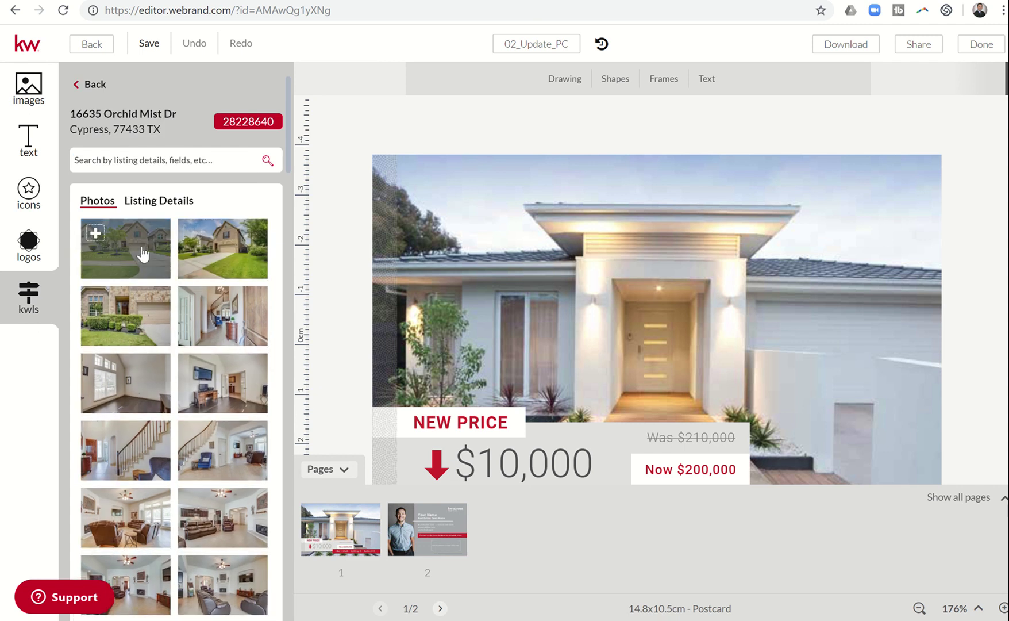
# Step: Replace the postcard's main front photo with the listing's first photo
pyautogui.click(453, 244)
pyautogui.moveTo(119, 259)
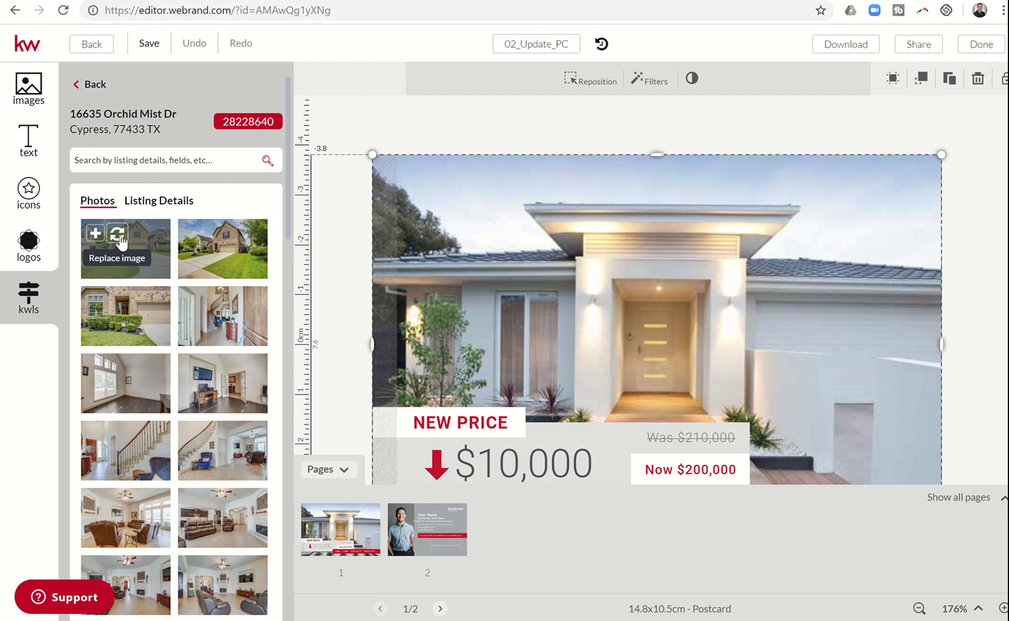
pyautogui.click(118, 234)
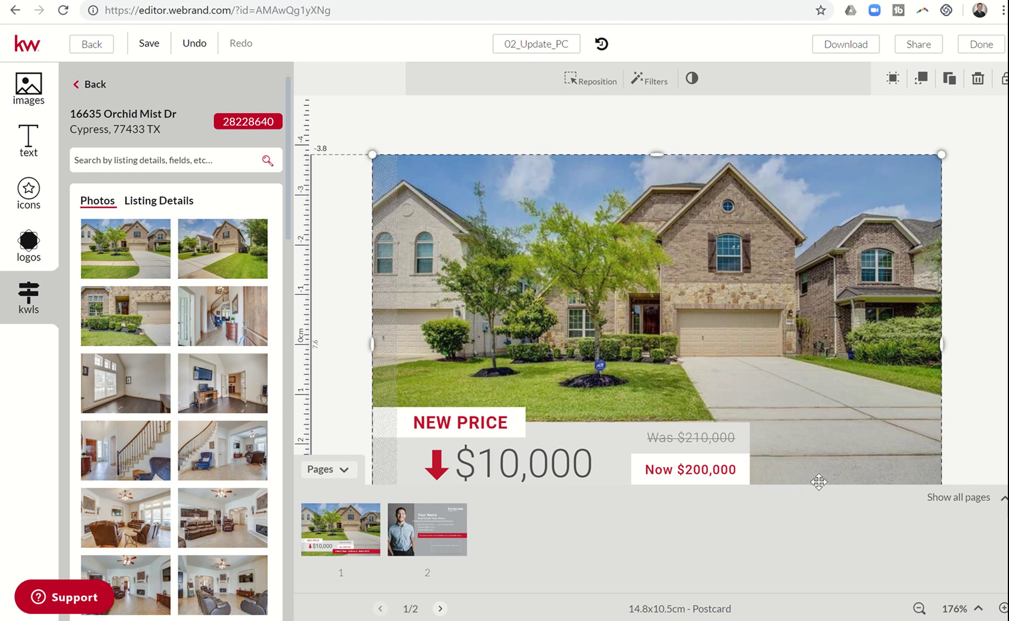
# Step: Hide the page thumbnails and change the large price from $10,000 to $21,000
pyautogui.click(344, 472)
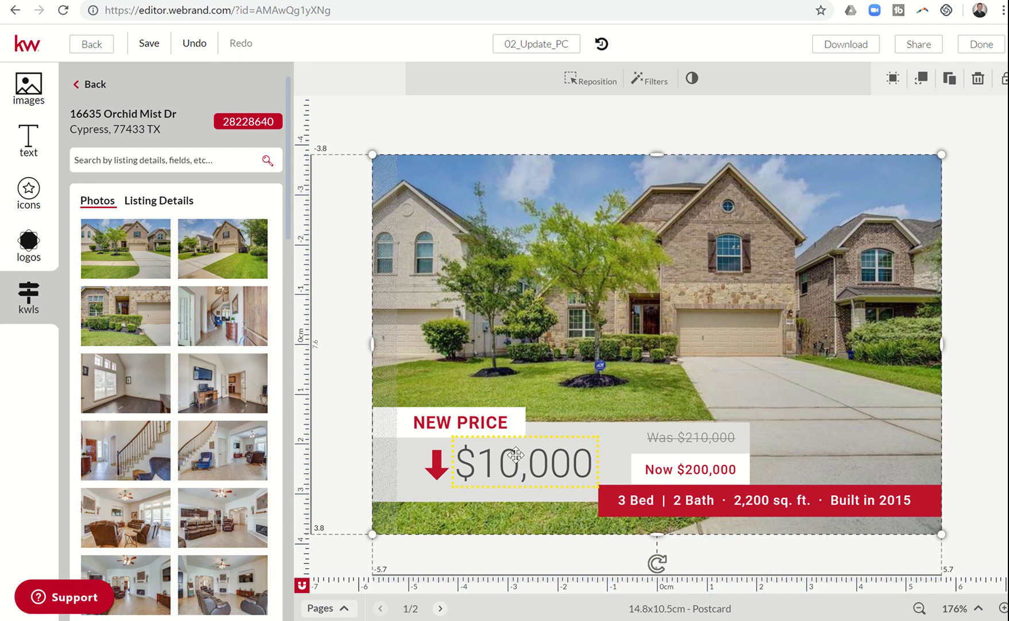
pyautogui.click(516, 458)
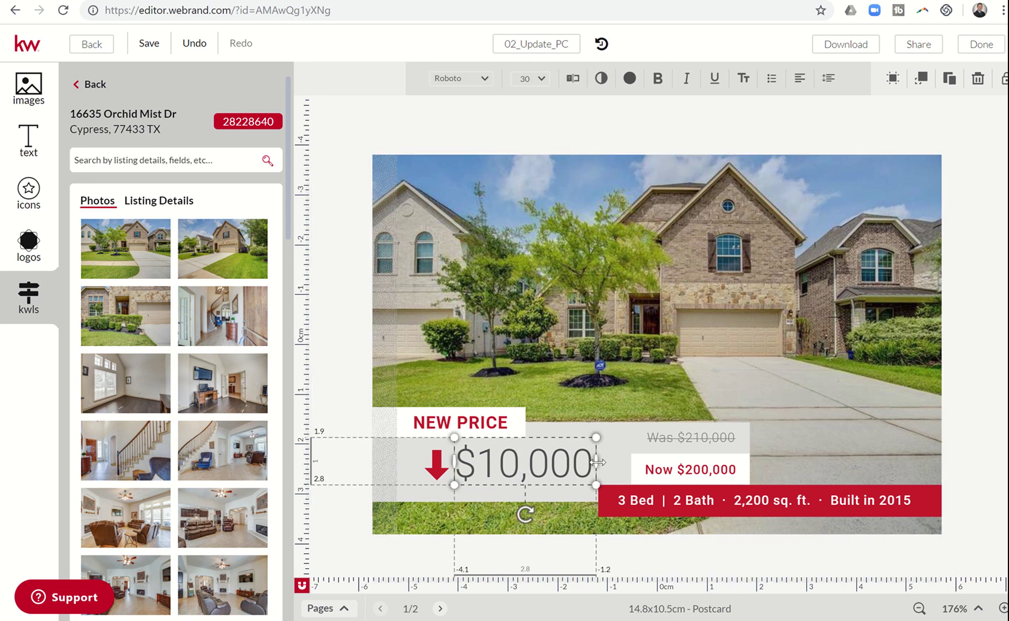
pyautogui.click(575, 461)
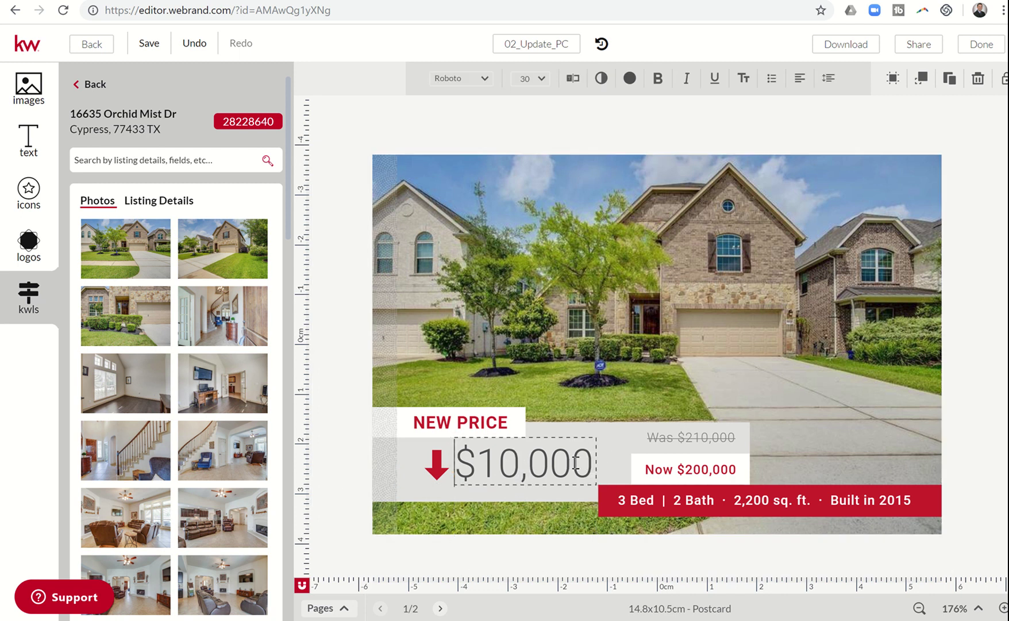
pyautogui.press('Delete')
pyautogui.press('Delete')
pyautogui.press('Delete')
pyautogui.press('Delete')
pyautogui.press('Delete')
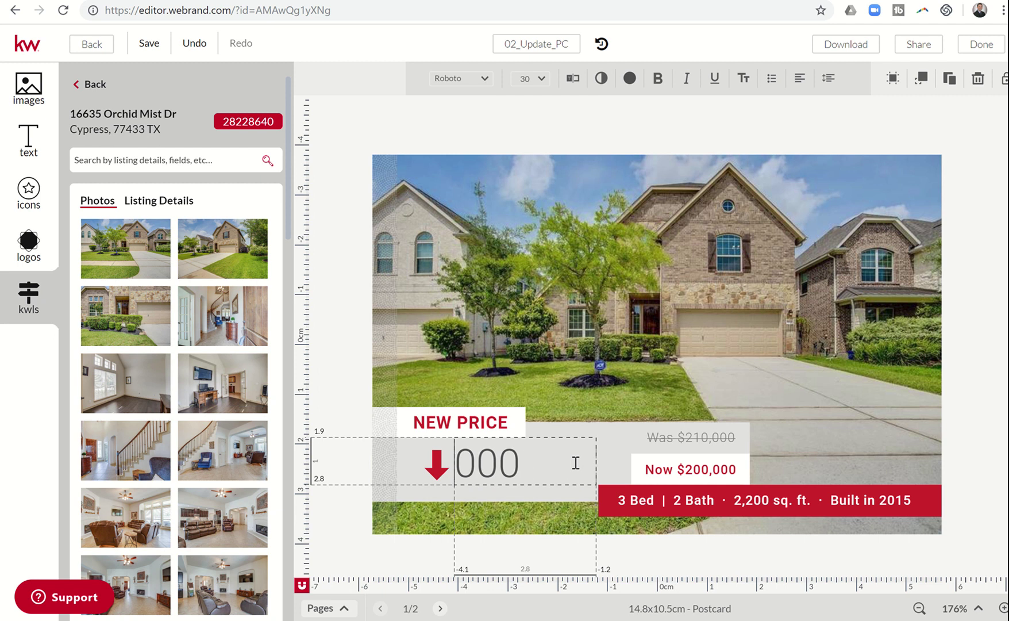
pyautogui.write('$21,')
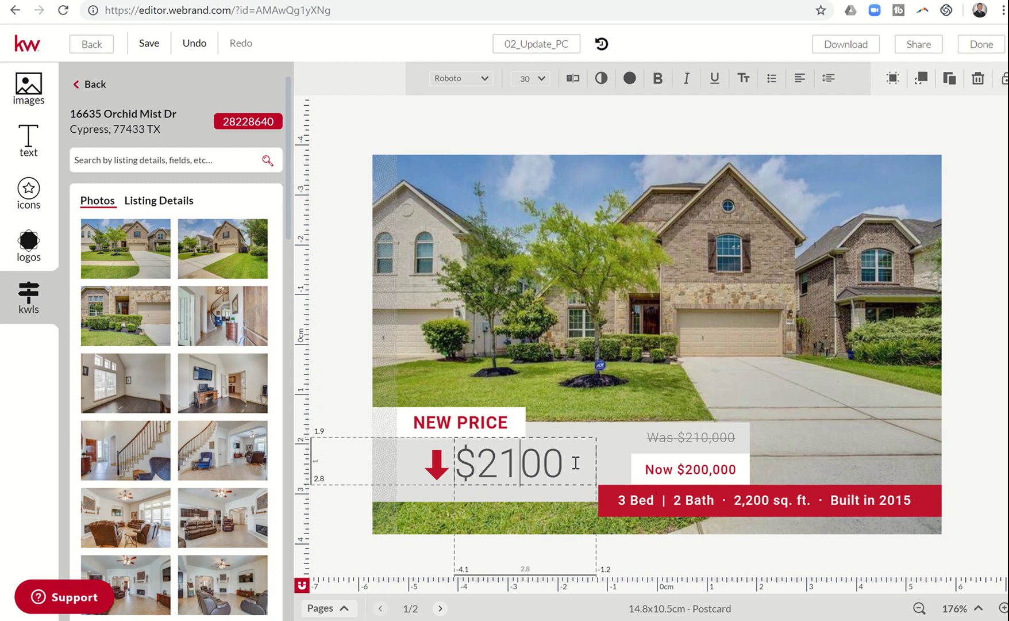
pyautogui.write('000')
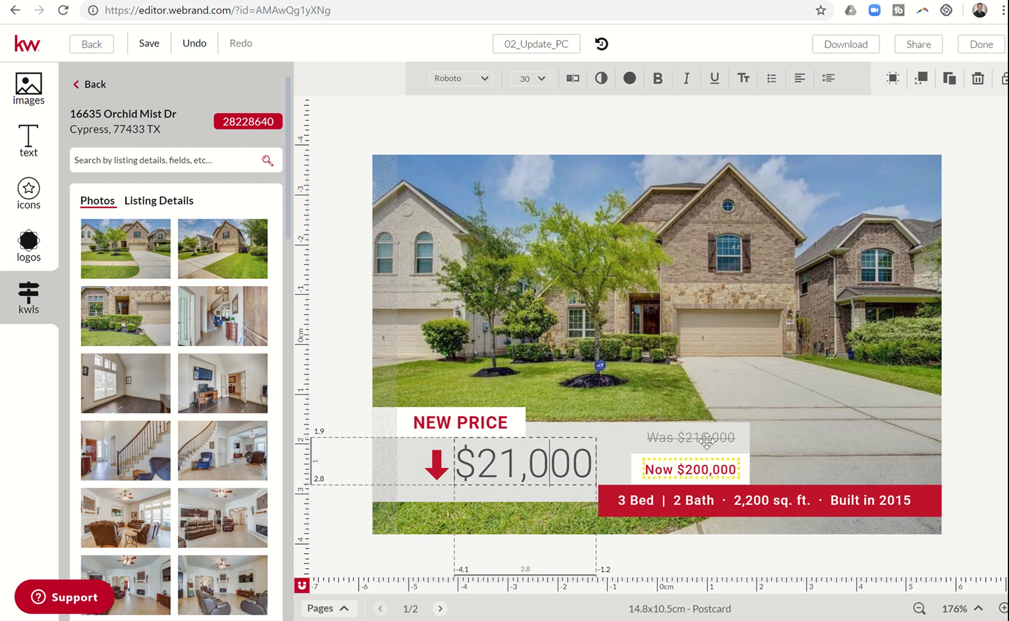
pyautogui.click(707, 439)
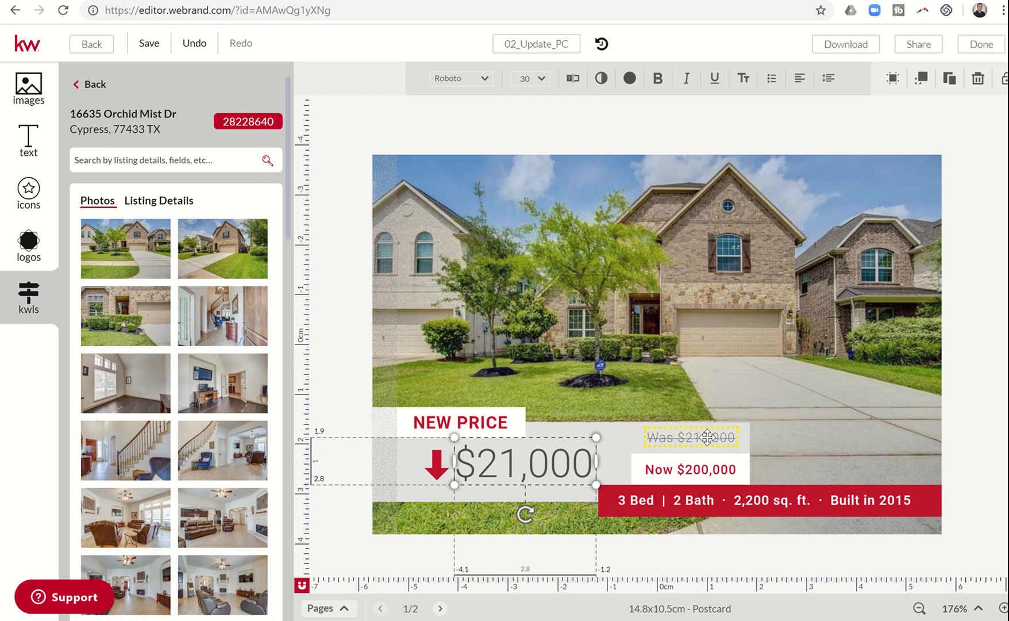
# Step: Change the struck-through price to Was $340,000, undoing an accidental rotation
pyautogui.click(698, 438)
pyautogui.click(688, 437)
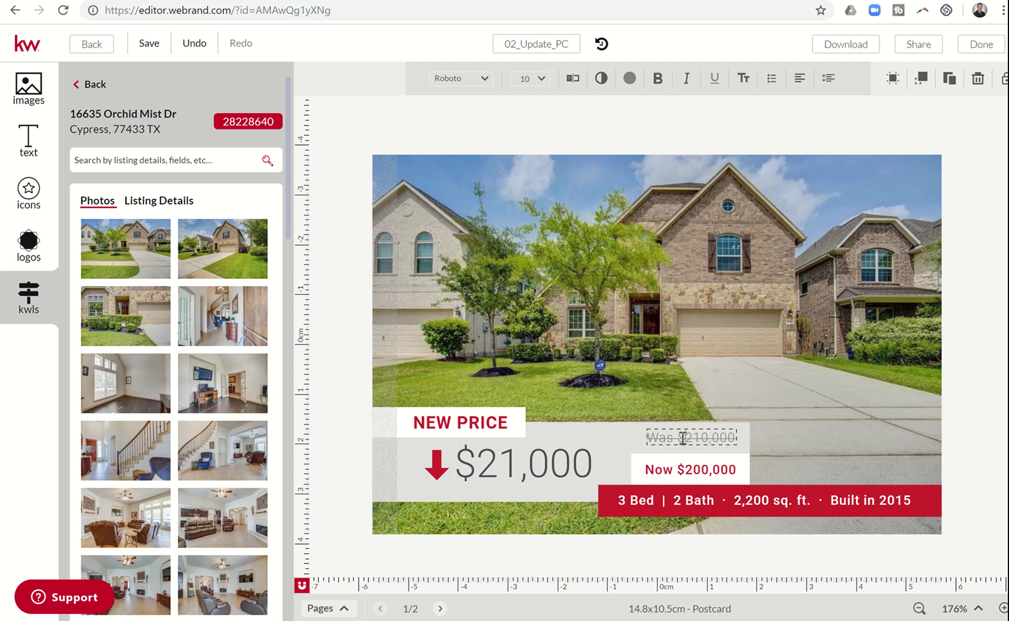
pyautogui.press('BackSpace')
pyautogui.press('Delete')
pyautogui.press('Delete')
pyautogui.press('Delete')
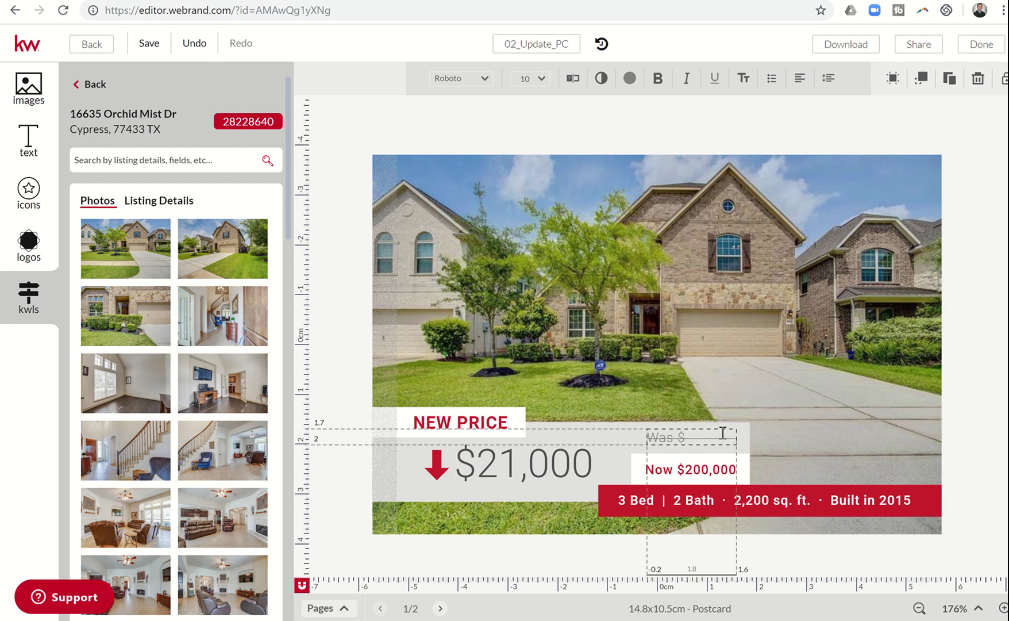
pyautogui.write('340,000')
pyautogui.press('Escape')
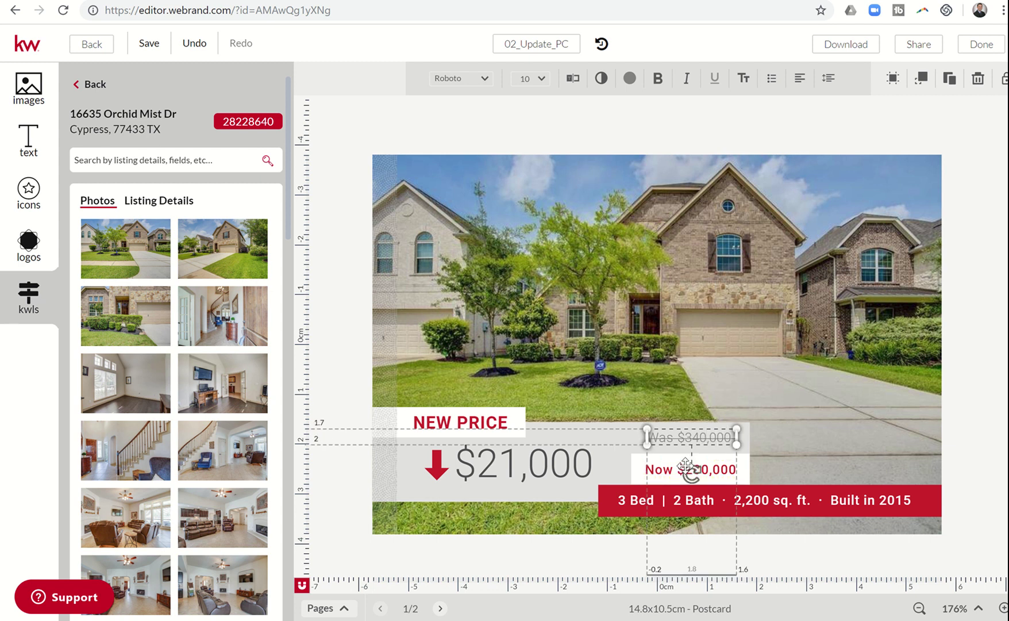
pyautogui.moveTo(686, 465); pyautogui.dragTo(683, 472)
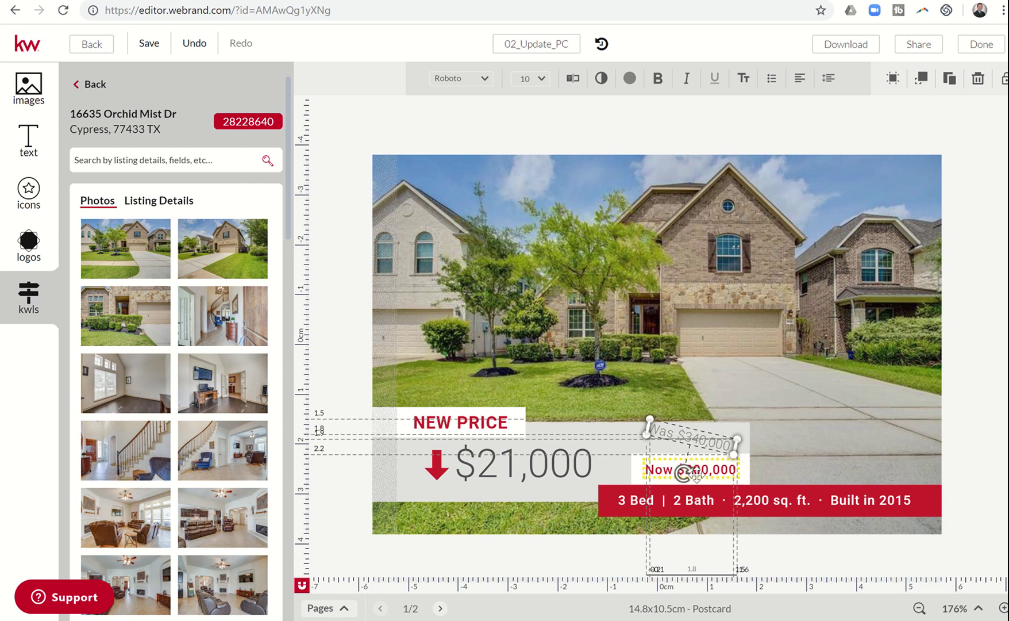
pyautogui.click(196, 44)
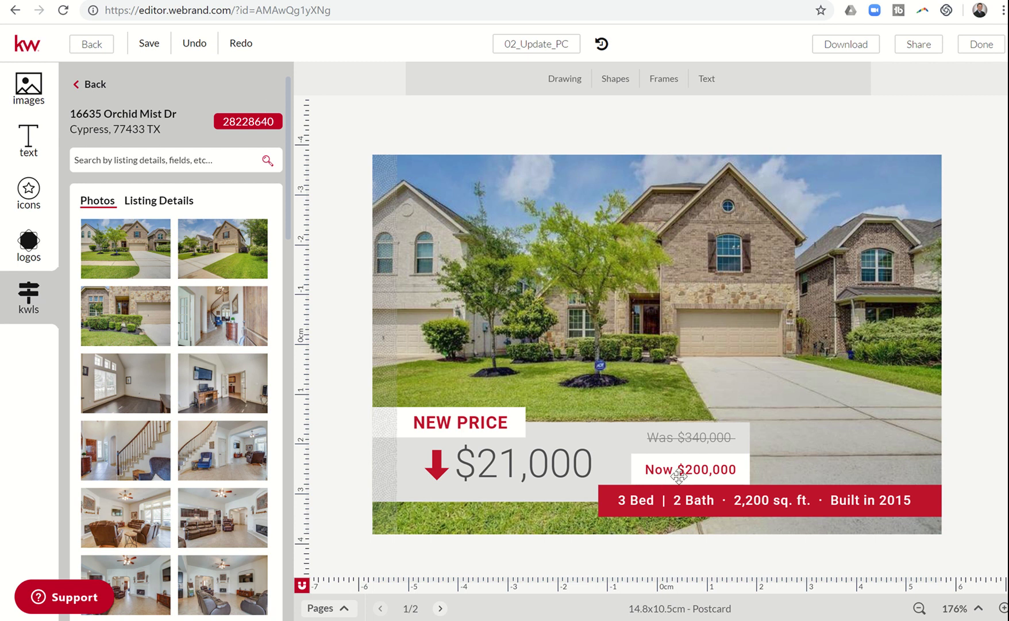
# Step: Change the Now price to $319,000 and the details to 4 Bed, 3.5 Bath
pyautogui.click(686, 469)
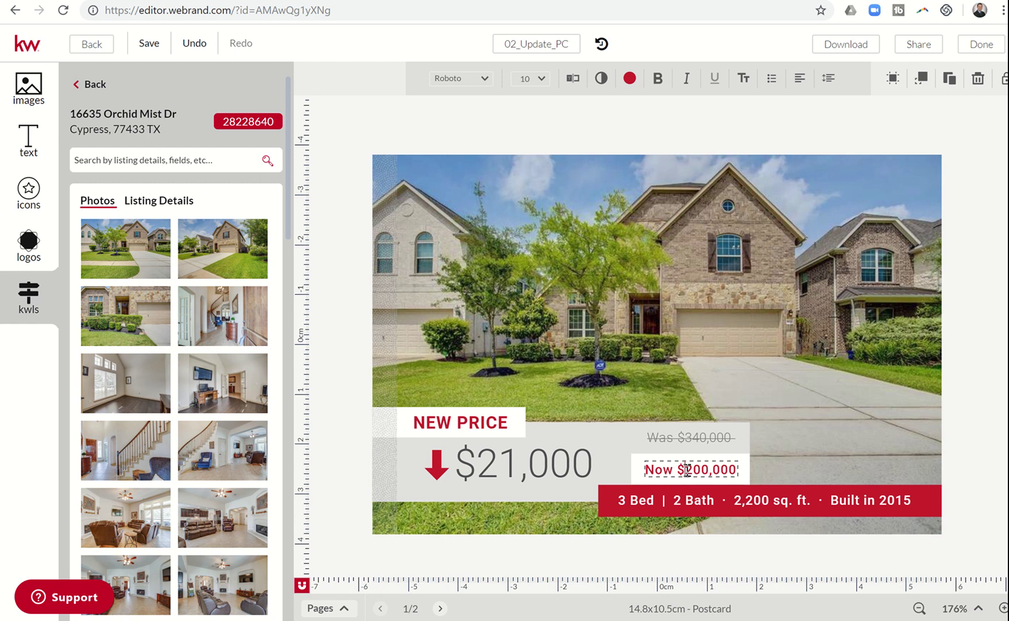
pyautogui.press('BackSpace')
pyautogui.press('BackSpace')
pyautogui.press('BackSpace')
pyautogui.write('3')
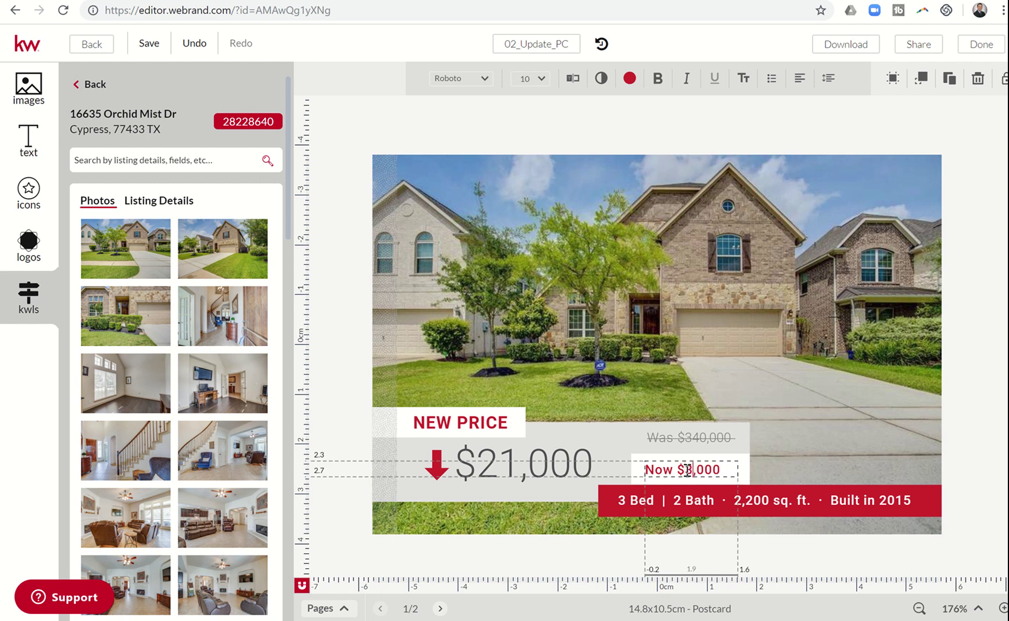
pyautogui.write('19')
pyautogui.click(629, 501)
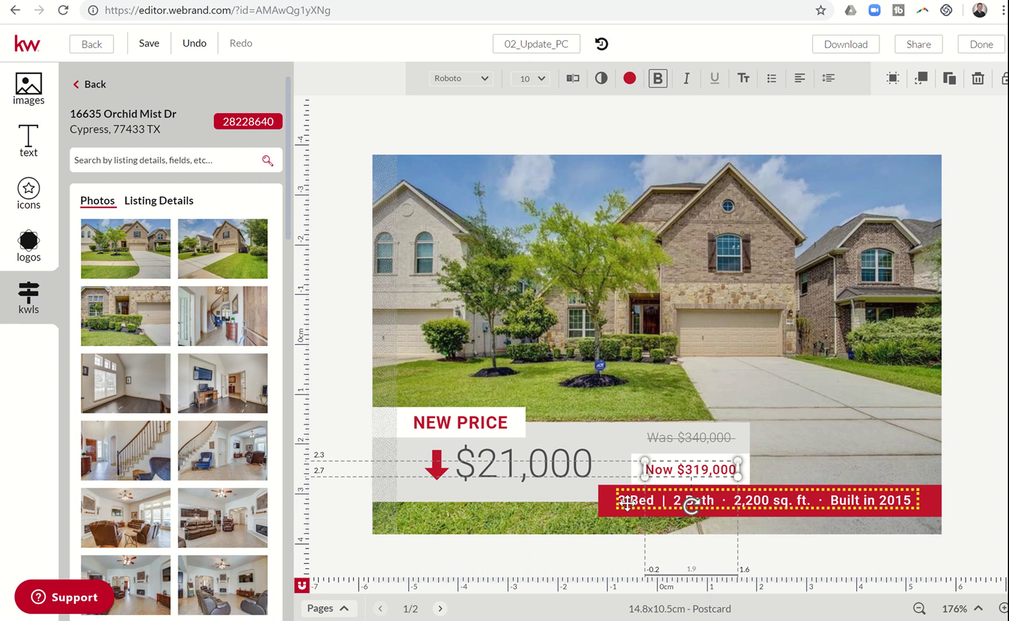
pyautogui.click(628, 502)
pyautogui.press('Delete')
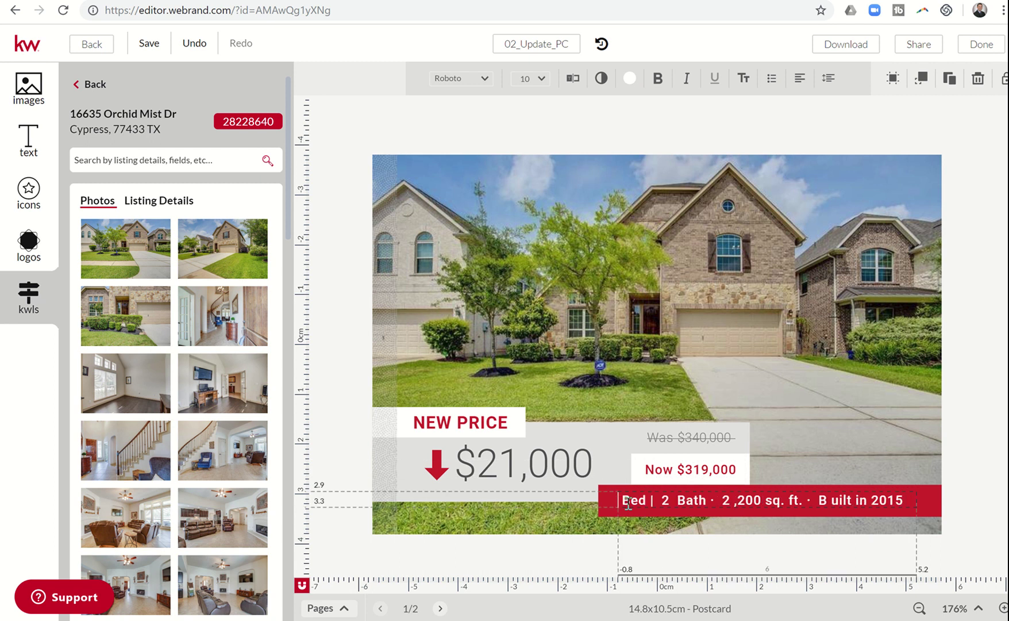
pyautogui.write('4')
pyautogui.click(674, 500)
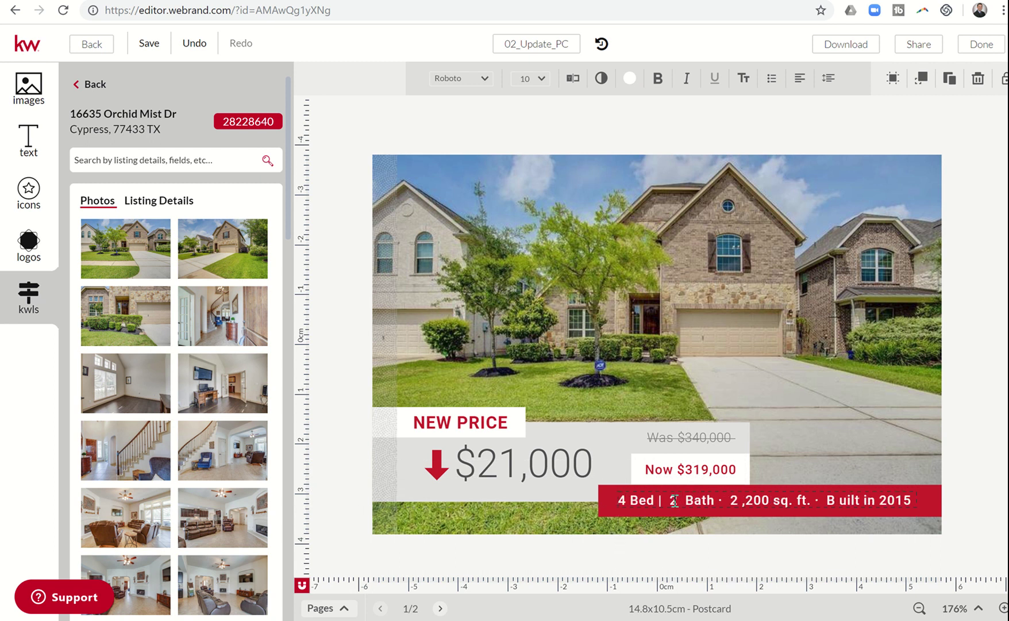
pyautogui.press('BackSpace')
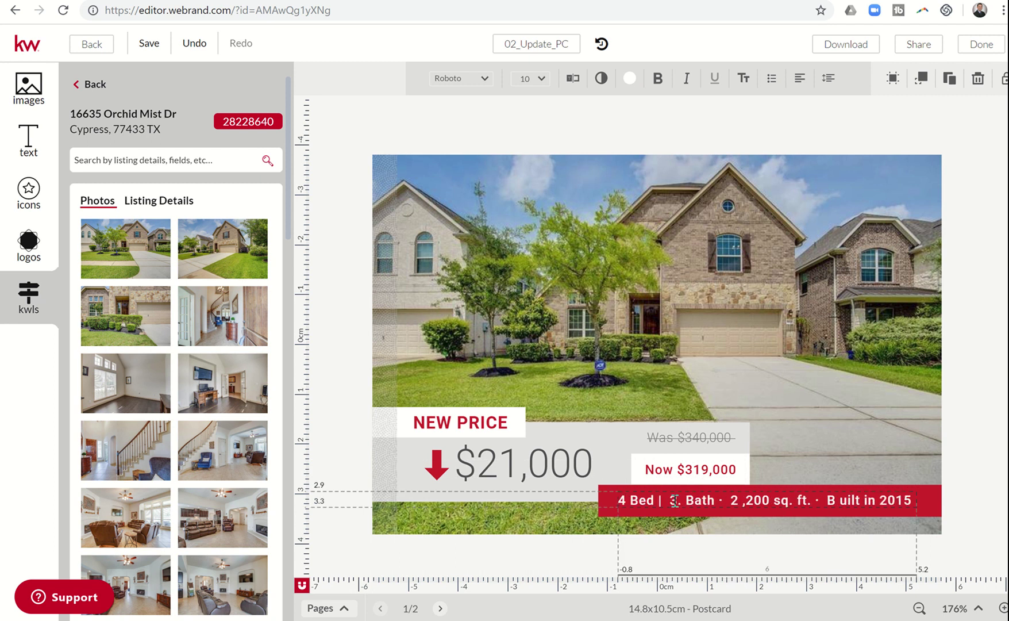
pyautogui.write('3.5')
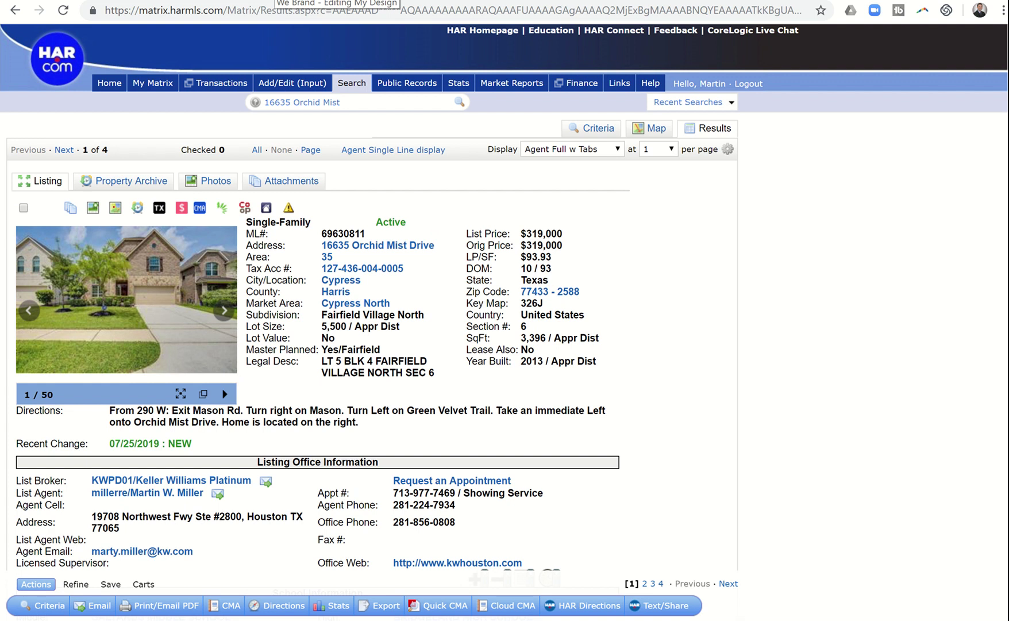
# Step: Set the square footage to 3396 and the build year to 2013, checked against the listing
pyautogui.click(336, 1)
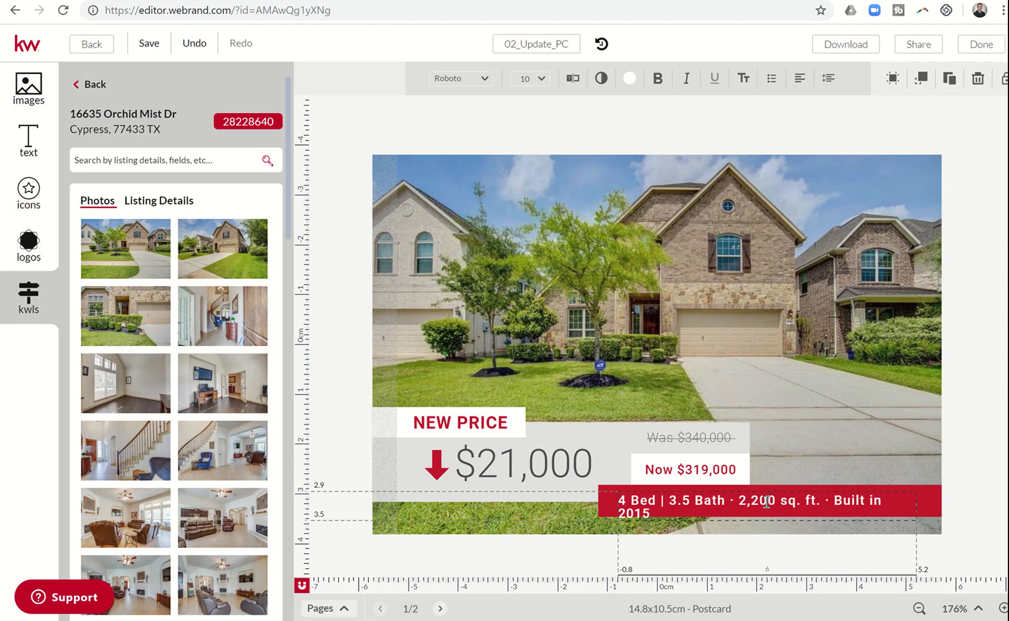
pyautogui.click(766, 501)
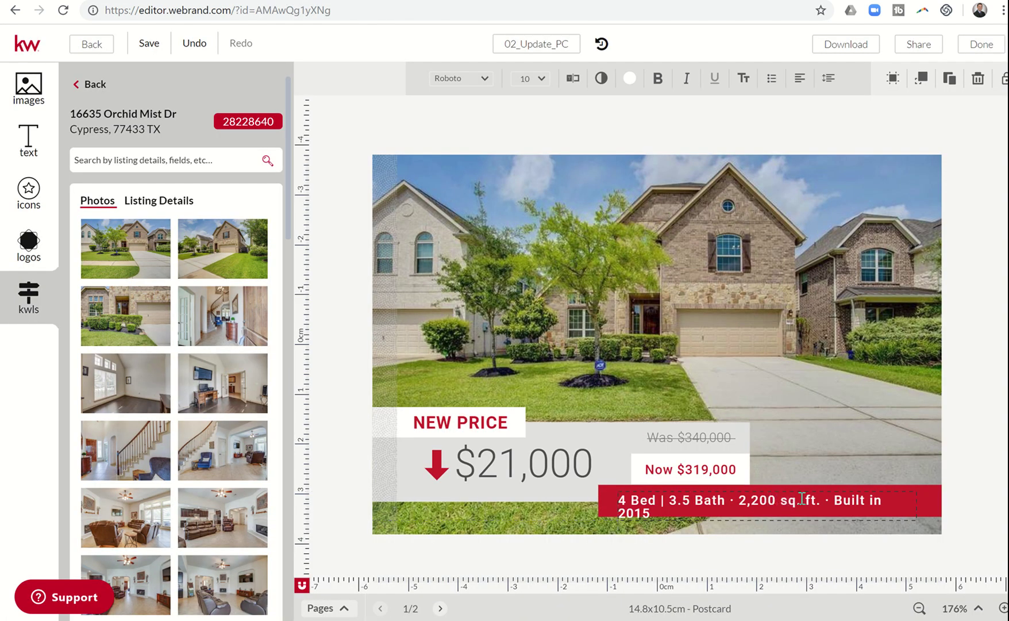
pyautogui.press('BackSpace')
pyautogui.press('BackSpace')
pyautogui.press('BackSpace')
pyautogui.press('BackSpace')
pyautogui.press('BackSpace')
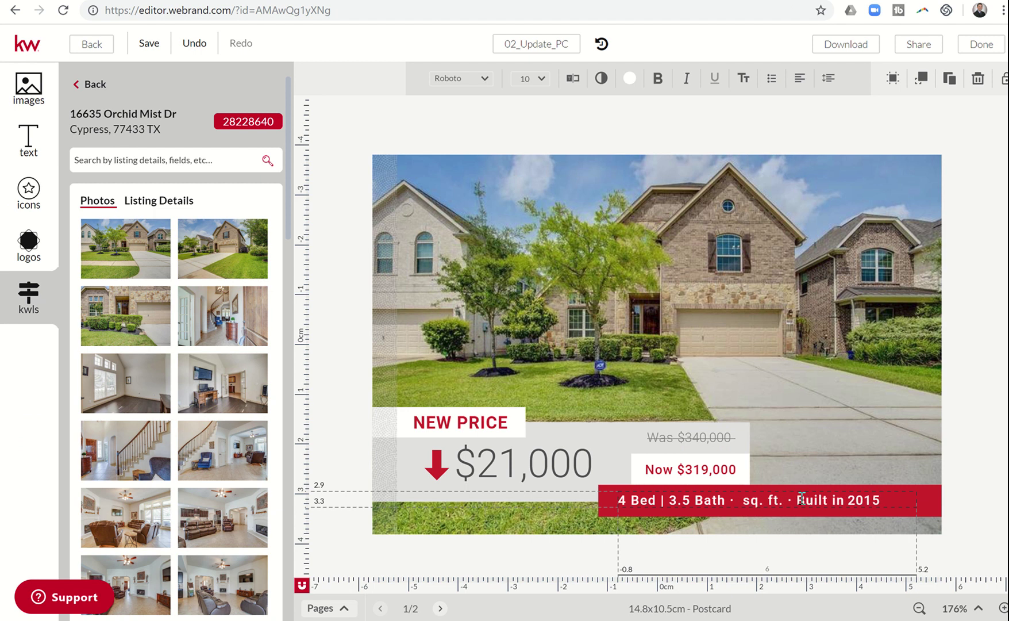
pyautogui.write('3396')
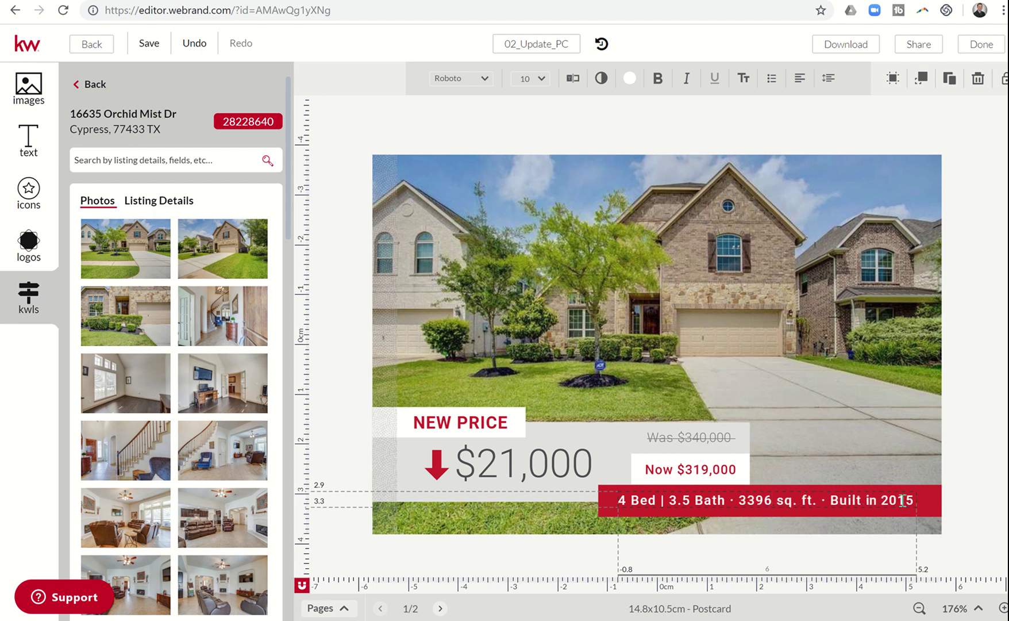
pyautogui.click(904, 500)
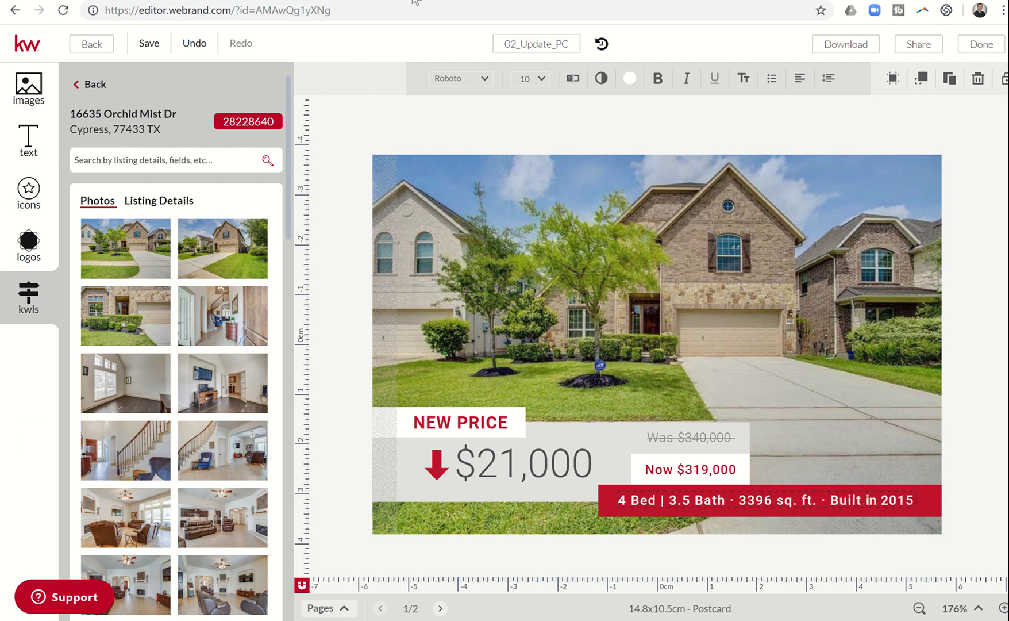
pyautogui.click(309, 1)
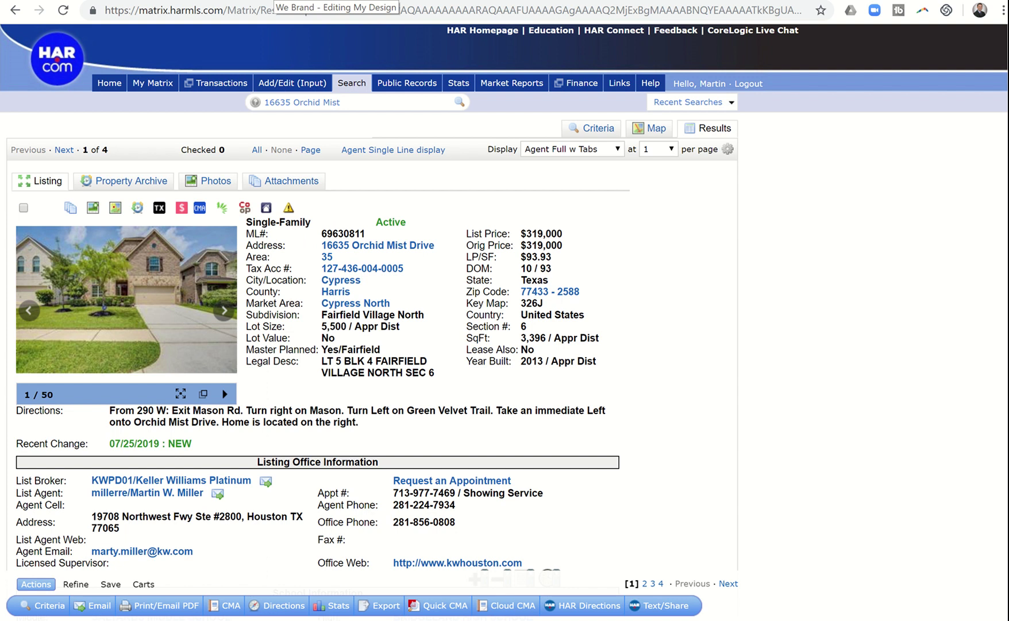
pyautogui.click(313, 1)
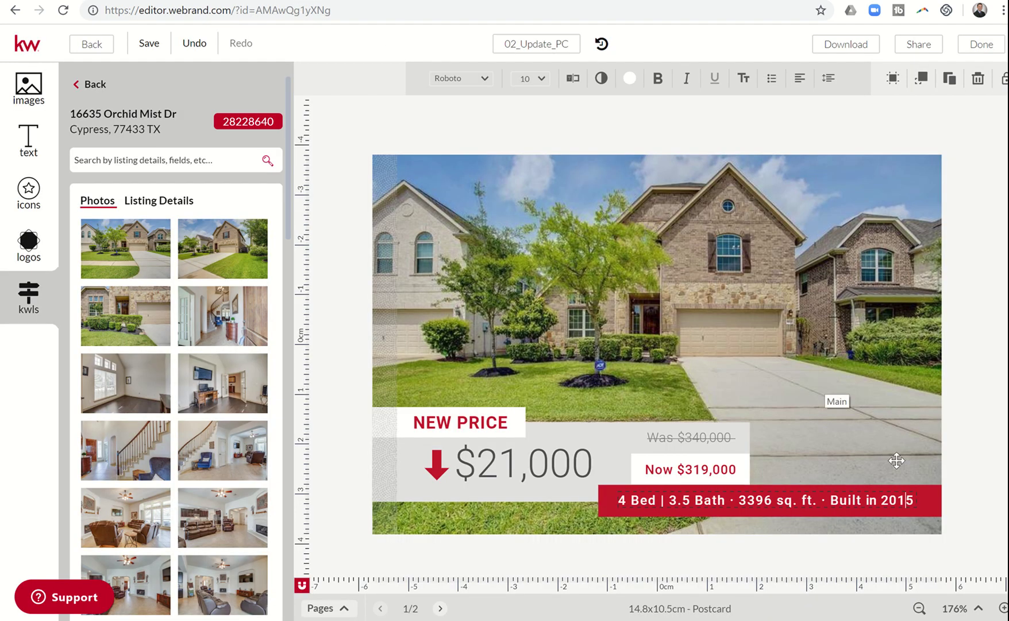
pyautogui.press('BackSpace')
pyautogui.write('3')
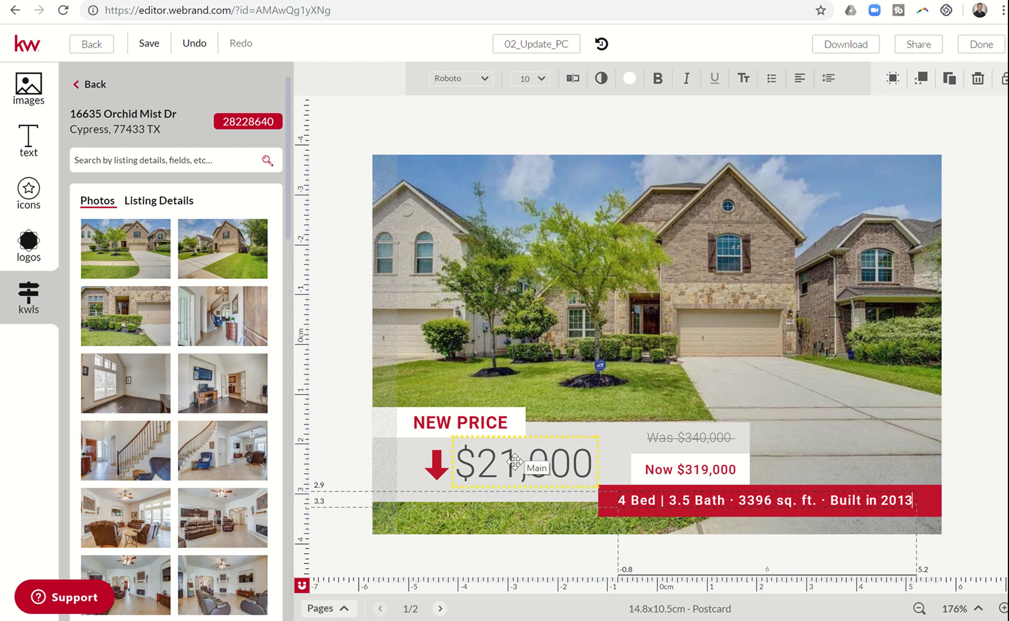
pyautogui.press('Escape')
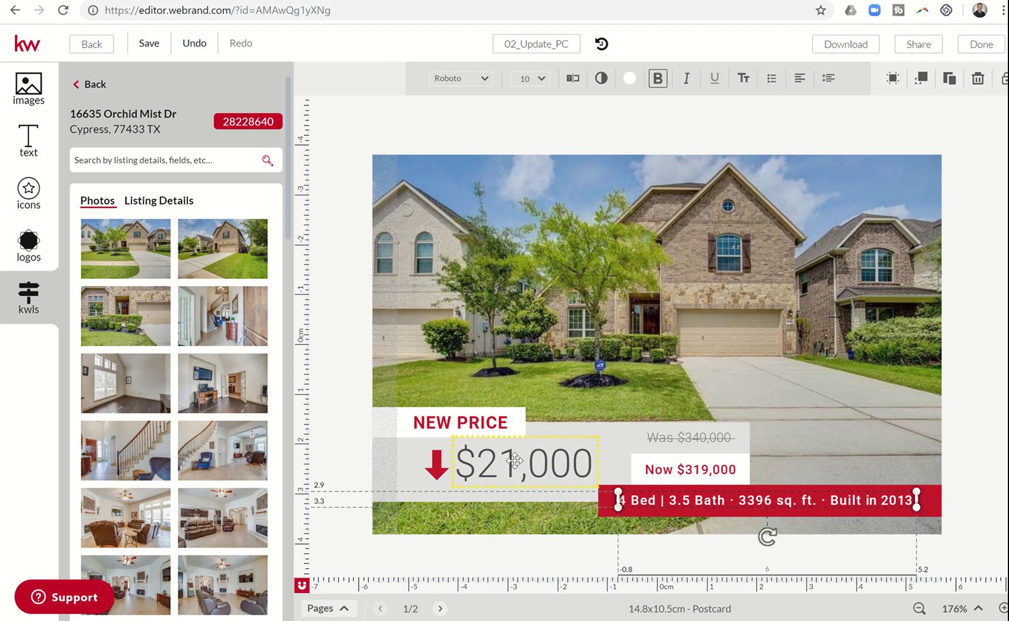
pyautogui.click(515, 460)
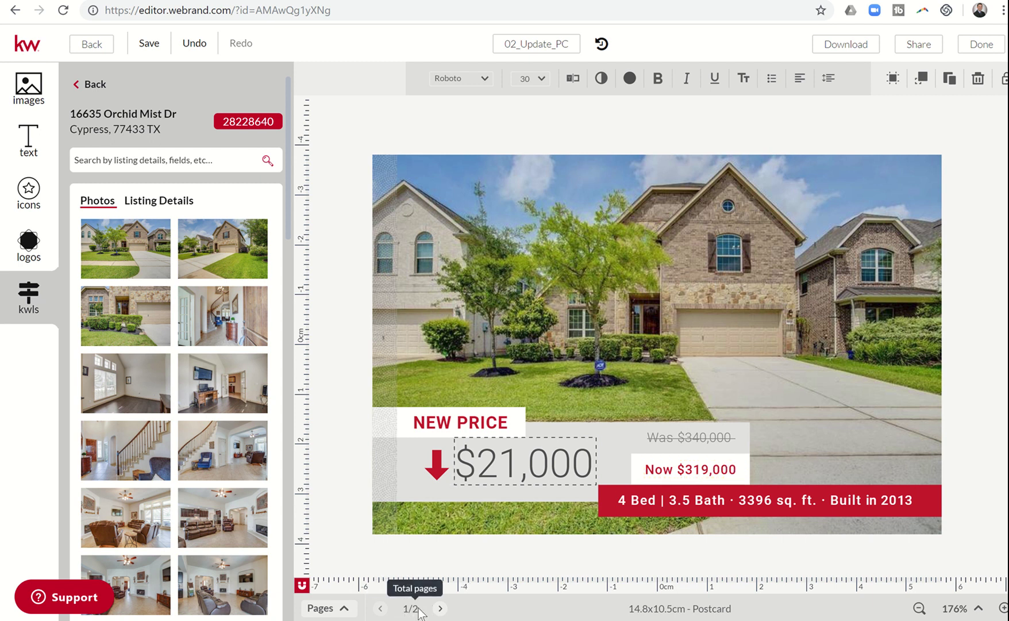
# Step: On the back page, delete the sample agent photo and its empty image placeholder
pyautogui.click(439, 610)
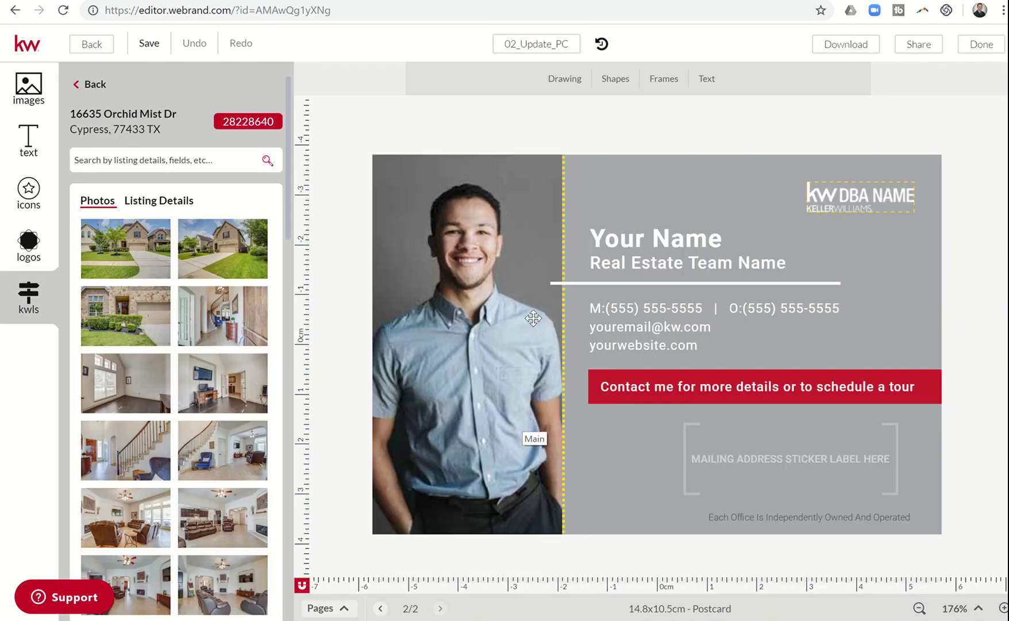
pyautogui.click(464, 344)
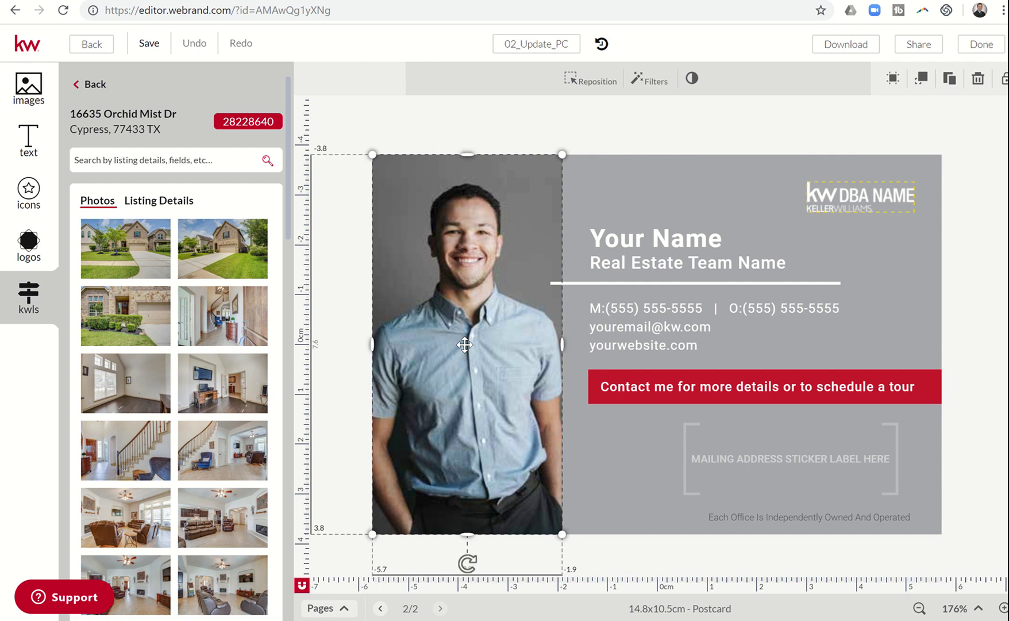
pyautogui.doubleClick(464, 344)
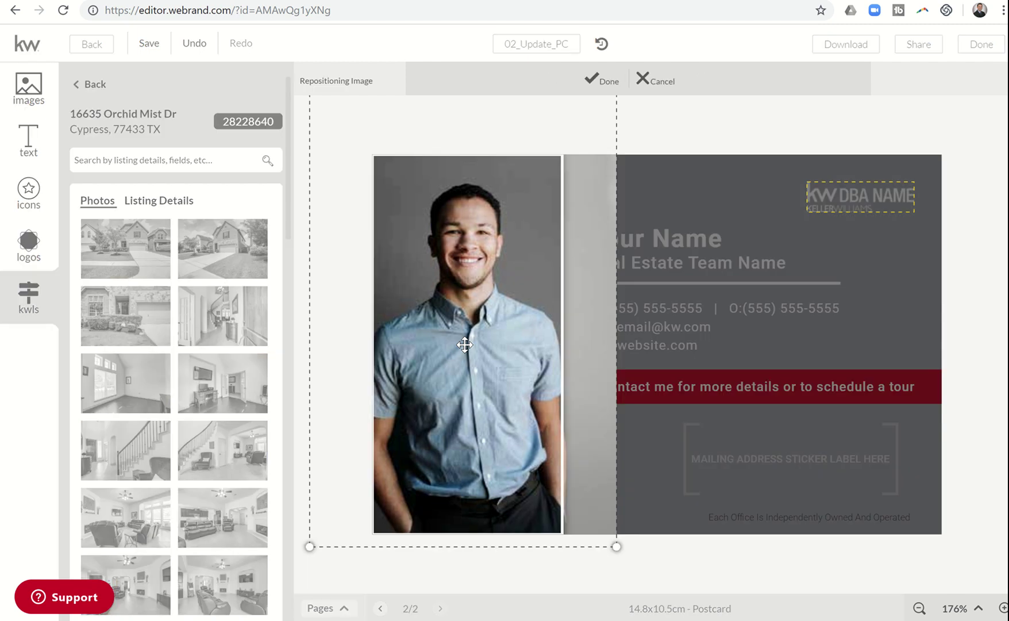
pyautogui.click(641, 81)
pyautogui.click(515, 196)
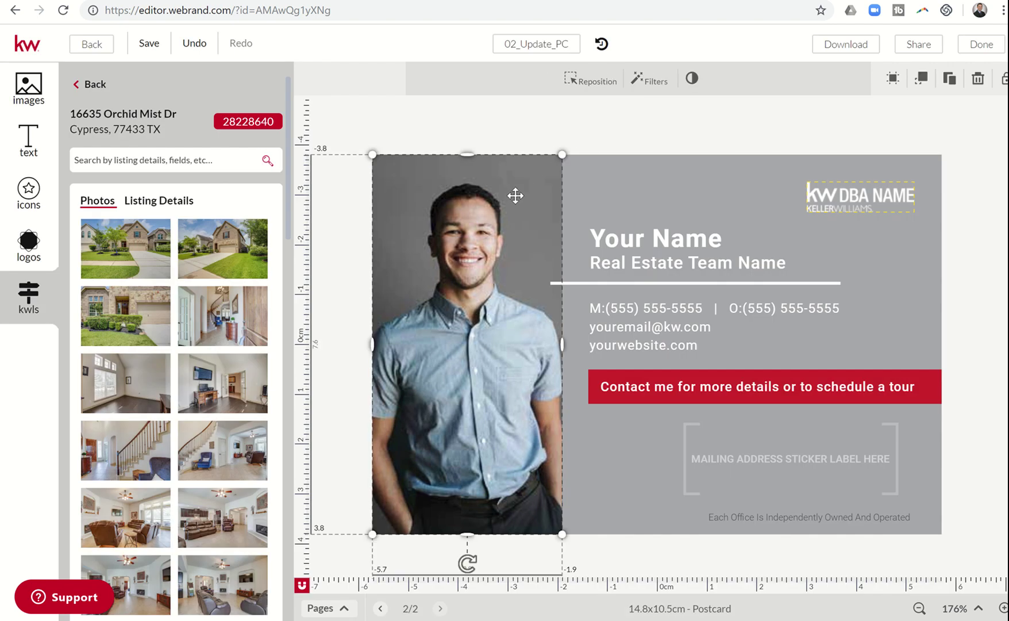
pyautogui.press('Delete')
pyautogui.click(515, 196)
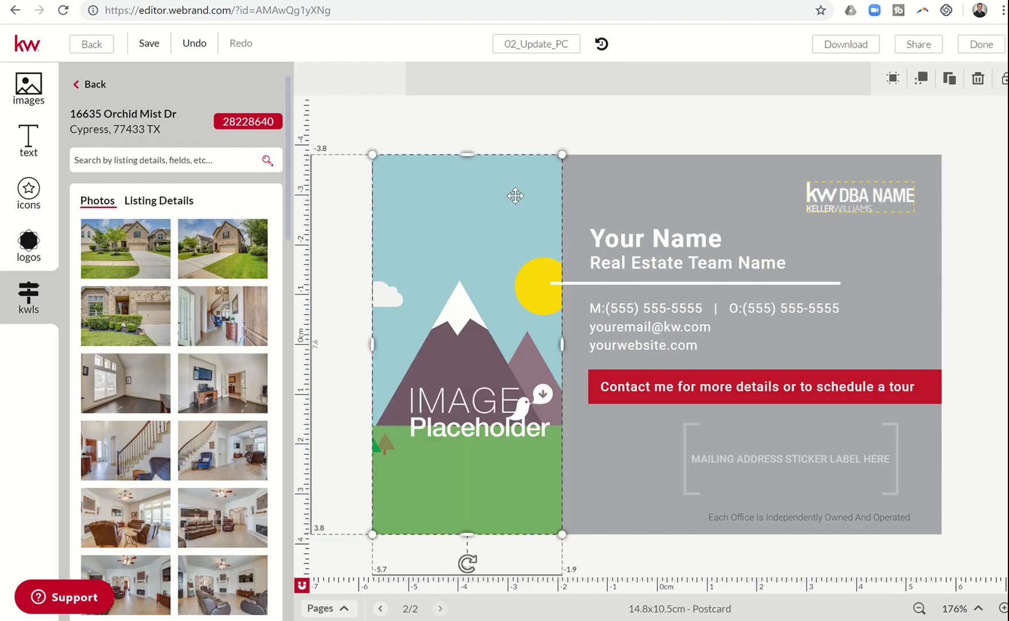
pyautogui.press('Delete')
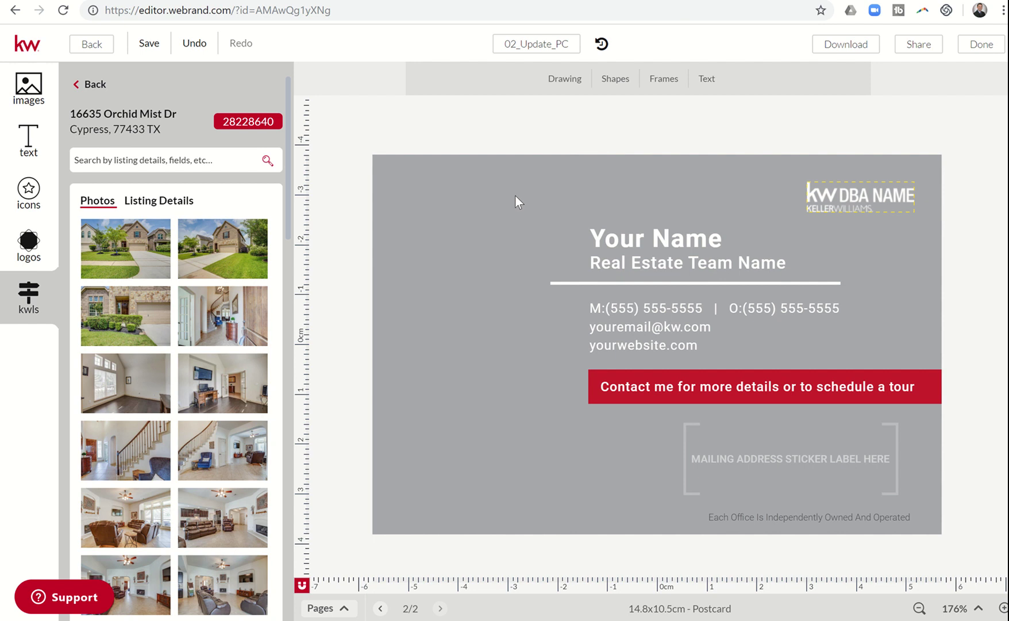
# Step: Add the Agent photo from My Library and nudge it to the left side of the back page
pyautogui.click(28, 90)
pyautogui.moveTo(200, 203)
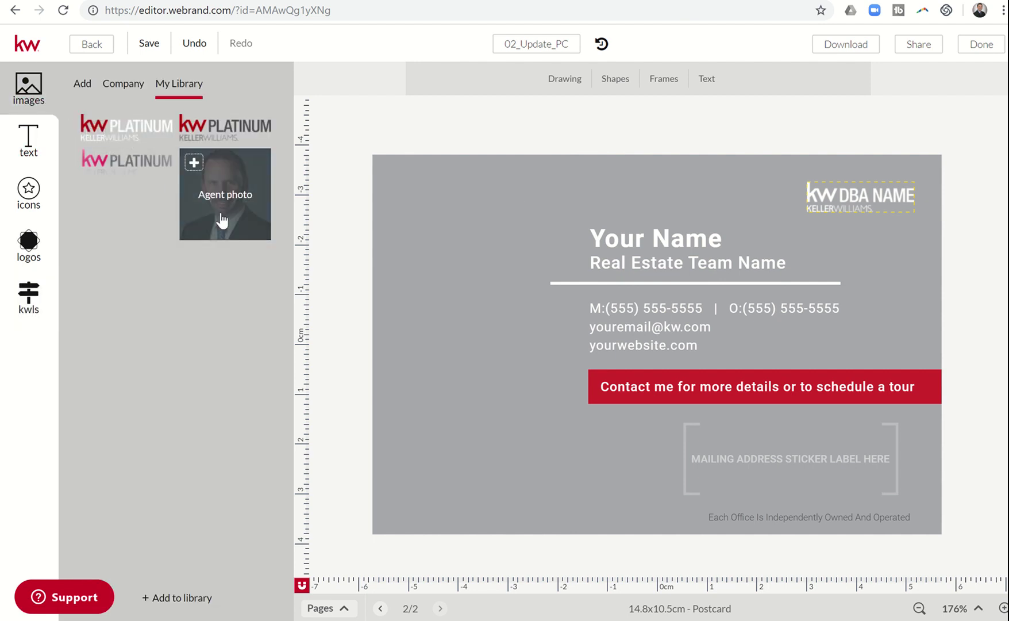
pyautogui.click(223, 220)
pyautogui.moveTo(588, 310); pyautogui.dragTo(437, 284)
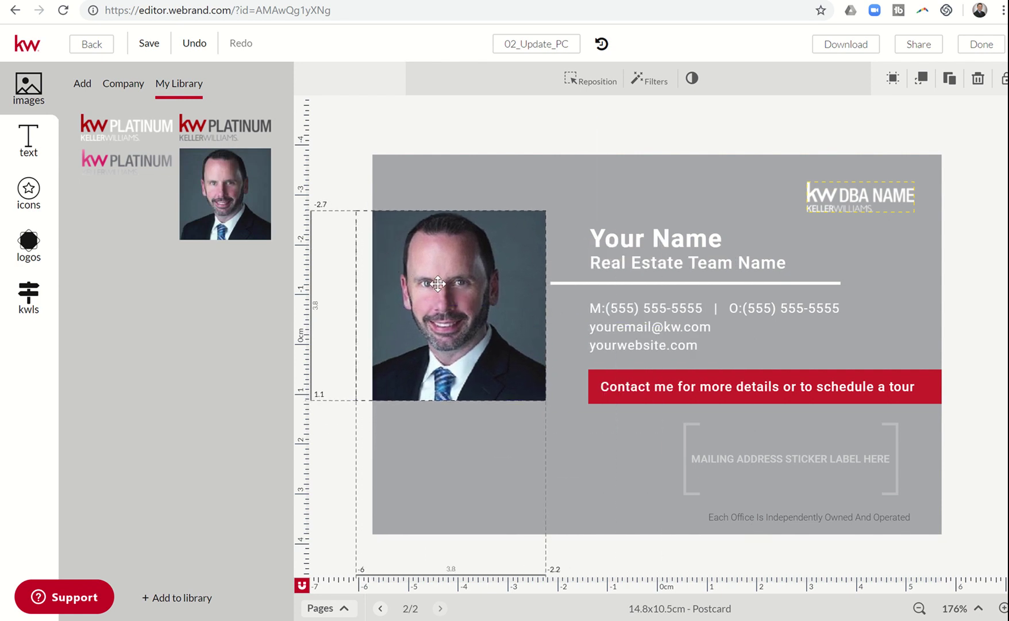
# Step: Replace the Your Name placeholder with the agent's full name, widening the box to one line
pyautogui.click(626, 240)
pyautogui.click(627, 240)
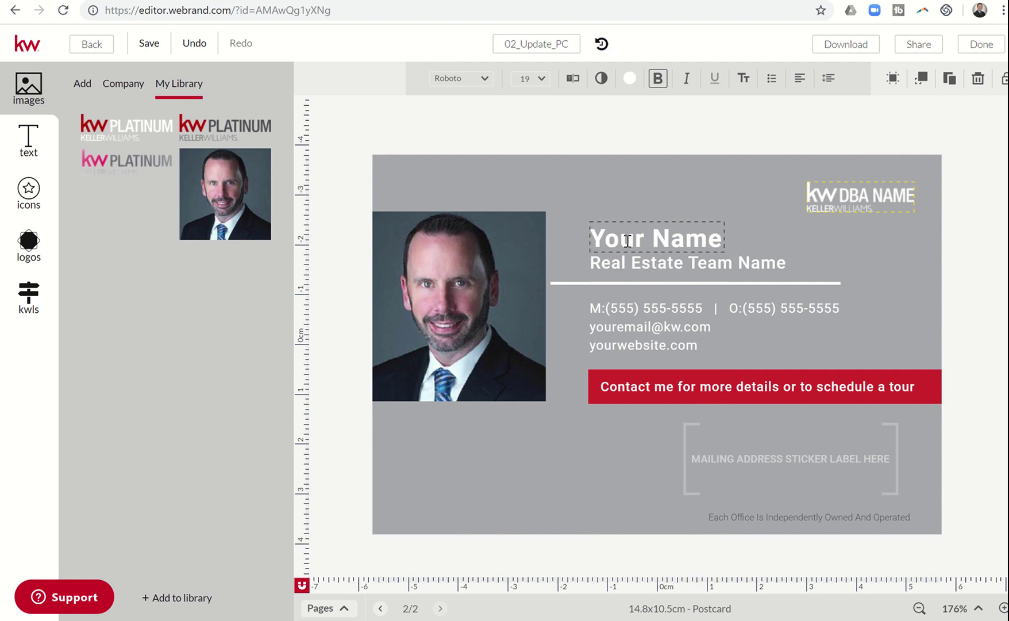
pyautogui.press('Delete')
pyautogui.press('Delete')
pyautogui.press('Delete')
pyautogui.press('Delete')
pyautogui.press('Delete')
pyautogui.press('Delete')
pyautogui.press('Delete')
pyautogui.press('Delete')
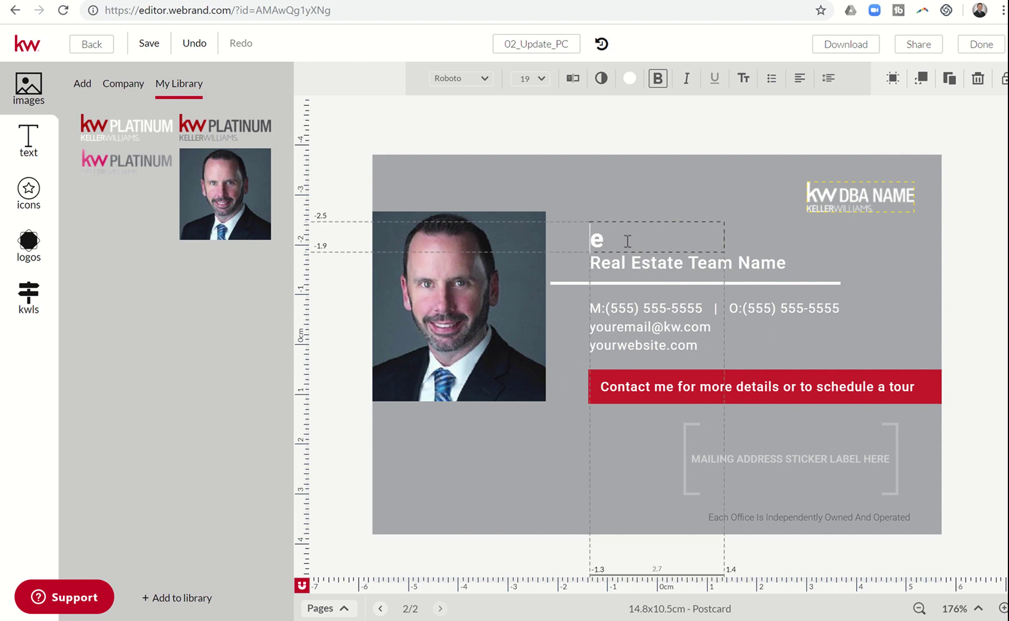
pyautogui.press('Delete')
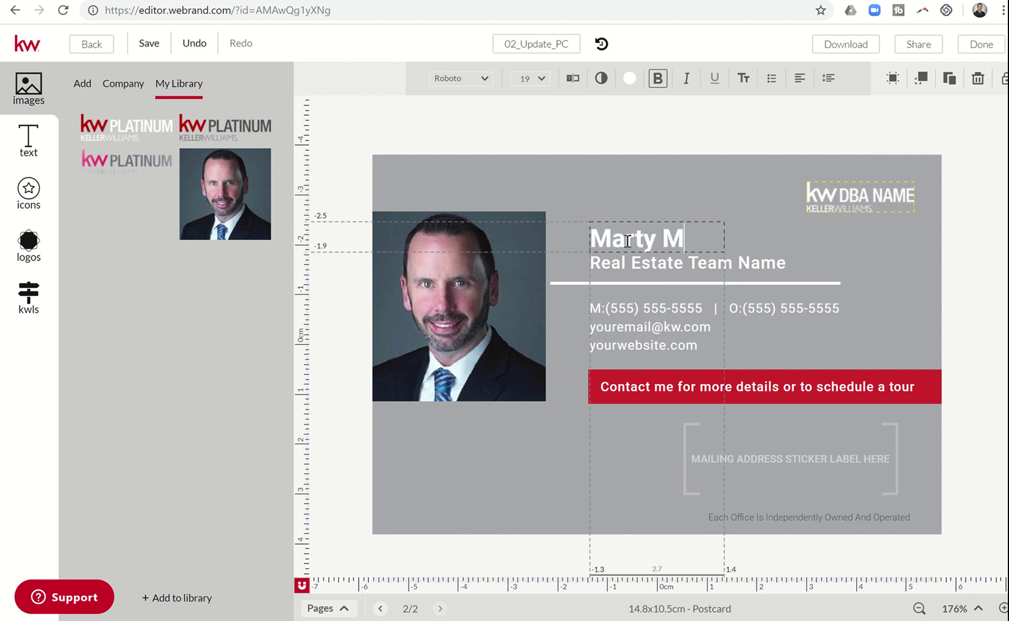
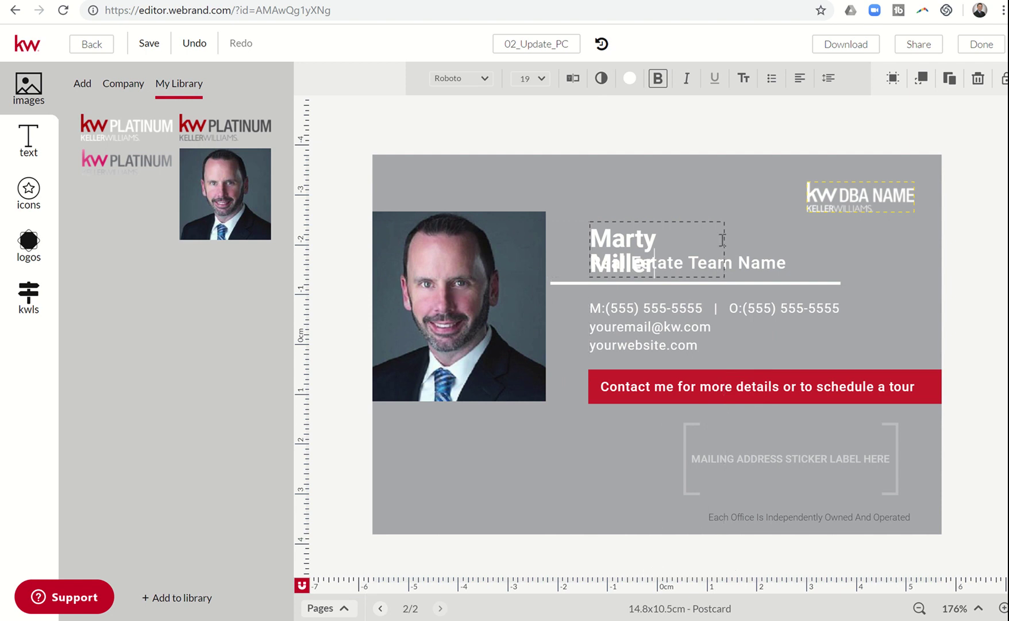
pyautogui.click(709, 221)
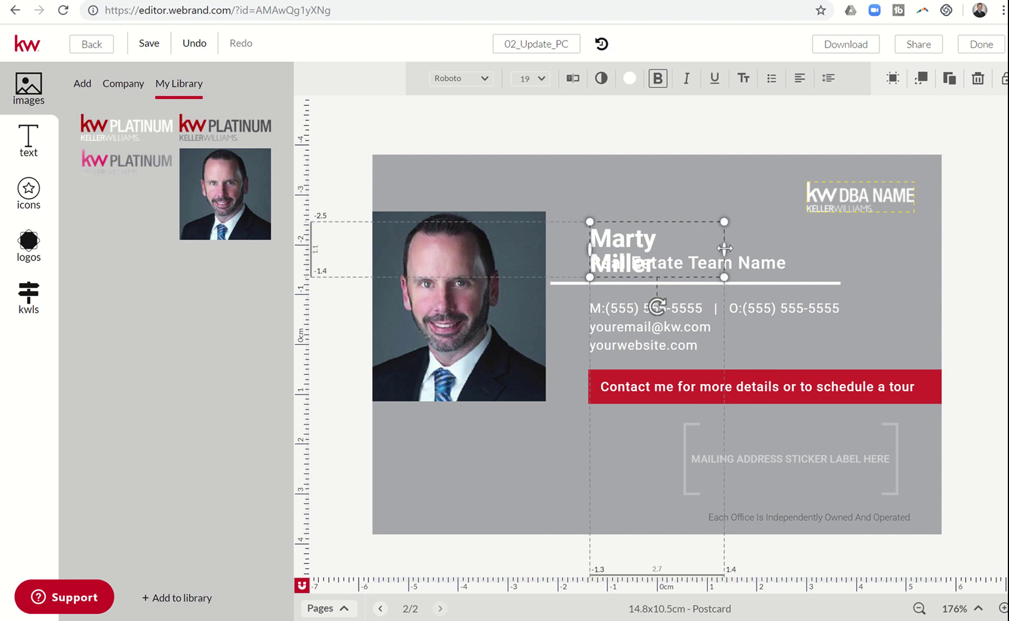
pyautogui.moveTo(724, 248); pyautogui.dragTo(739, 247)
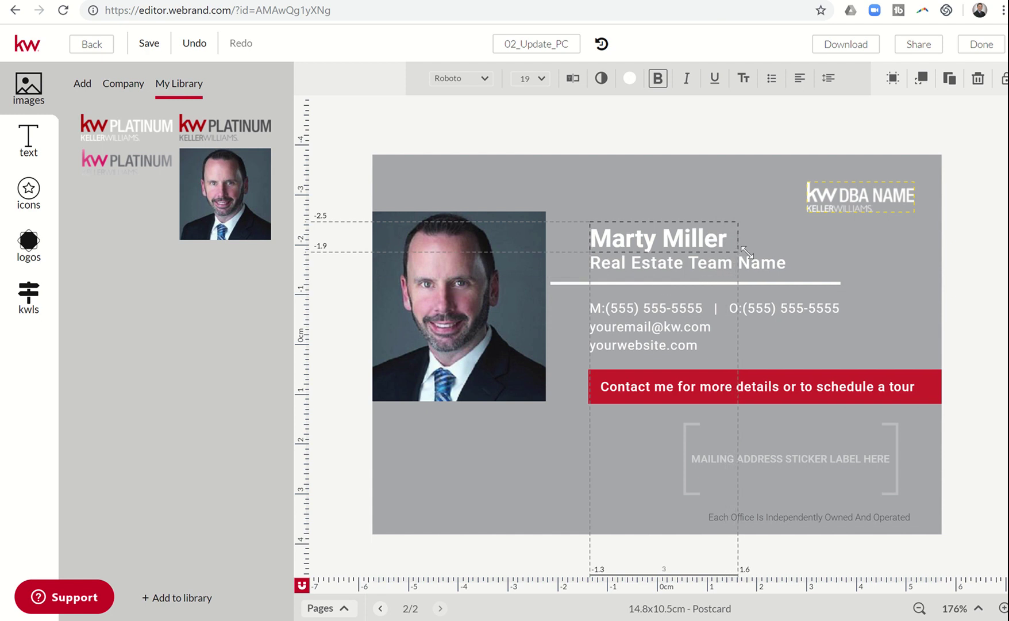
# Step: Replace the Real Estate Team Name placeholder with Summit Property Group
pyautogui.click(748, 263)
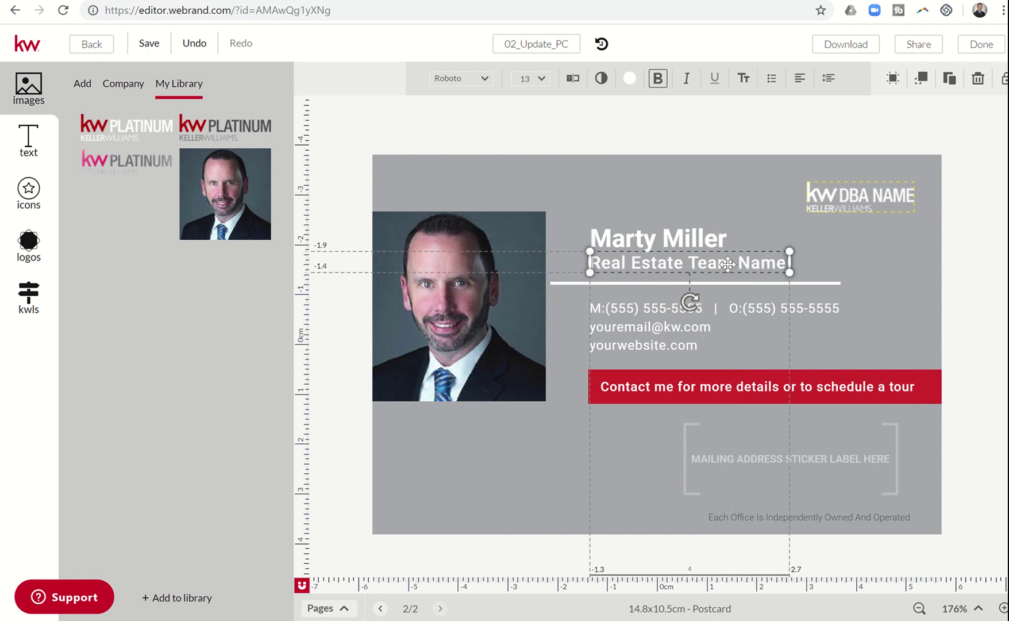
pyautogui.click(701, 266)
pyautogui.press('Delete')
pyautogui.press('Delete')
pyautogui.press('Delete')
pyautogui.press('Delete')
pyautogui.press('Delete')
pyautogui.press('Delete')
pyautogui.press('Delete')
pyautogui.press('Delete')
pyautogui.press('Delete')
pyautogui.press('Delete')
pyautogui.press('Delete')
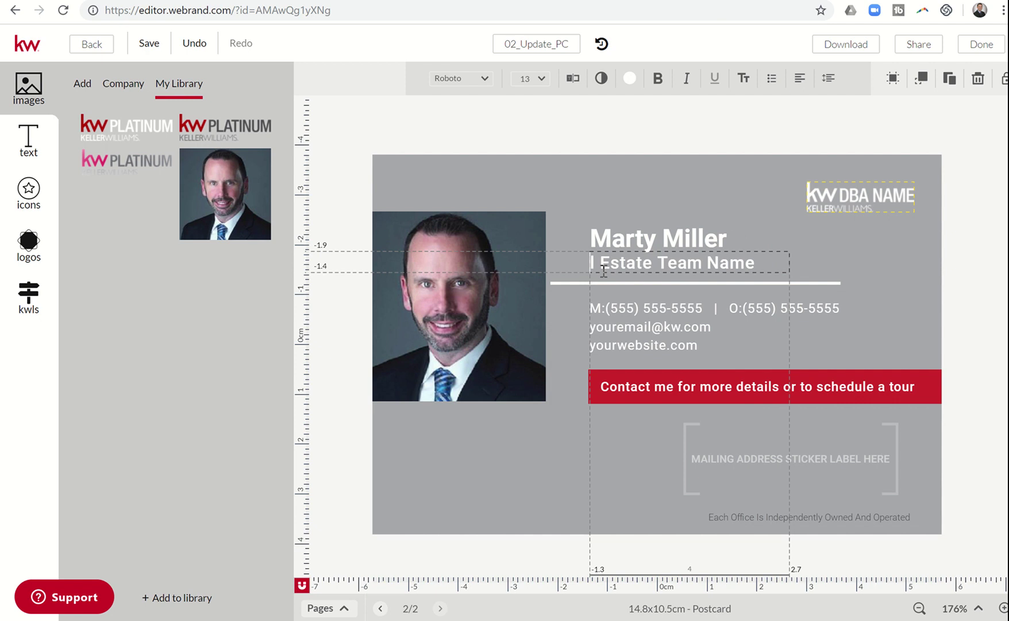
pyautogui.press('Delete')
pyautogui.press('Delete')
pyautogui.press('Delete')
pyautogui.press('Delete')
pyautogui.press('Delete')
pyautogui.press('Delete')
pyautogui.press('Delete')
pyautogui.press('Delete')
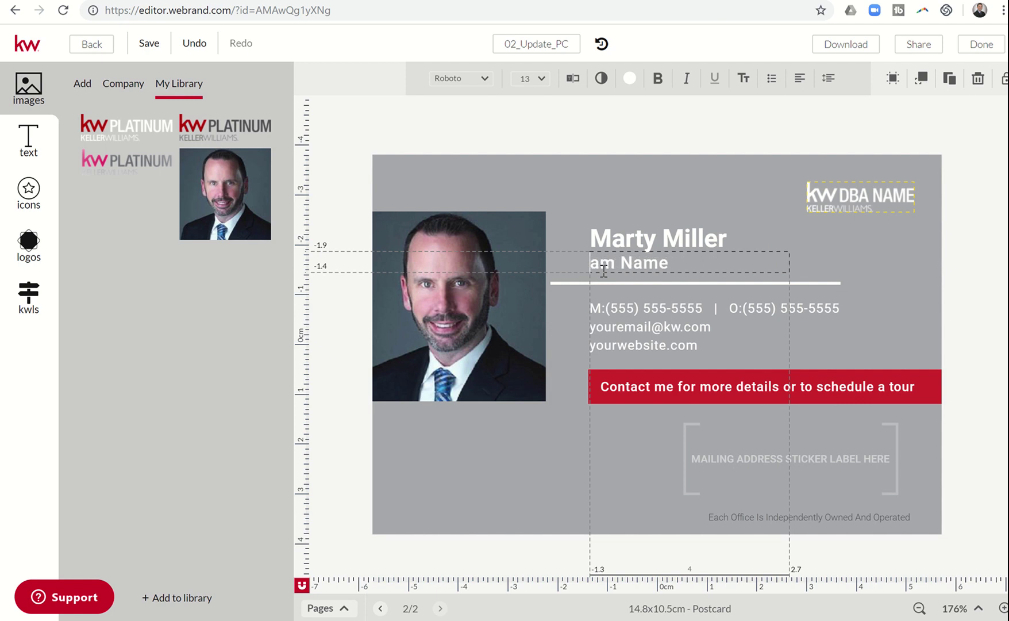
pyautogui.press('Delete')
pyautogui.write('Summit Property Group')
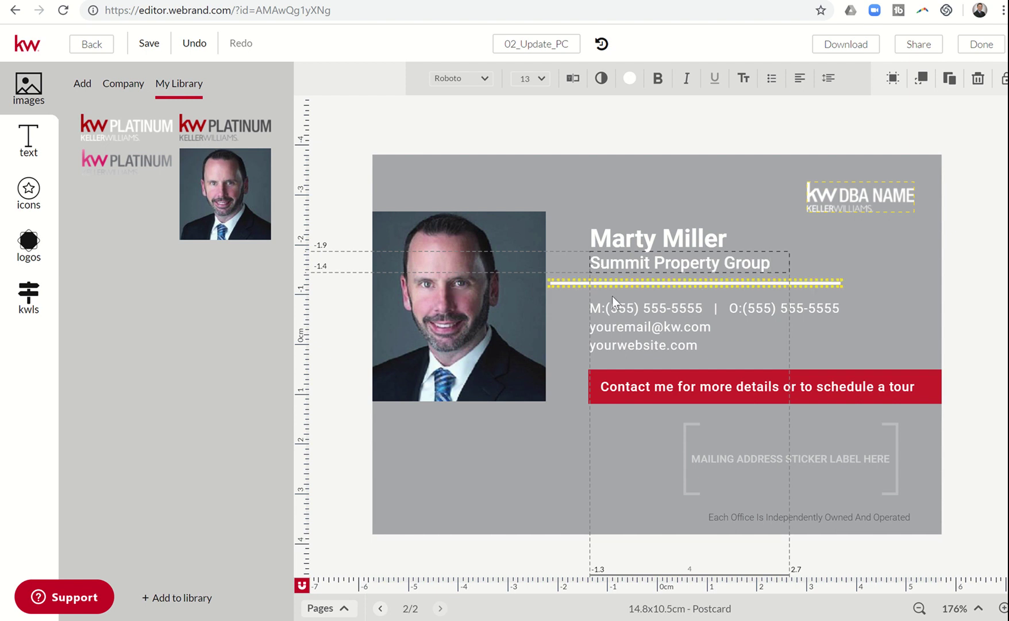
# Step: Enter the agent's mobile number in the contact block and delete the office phone line
pyautogui.press('Escape')
pyautogui.click(611, 309)
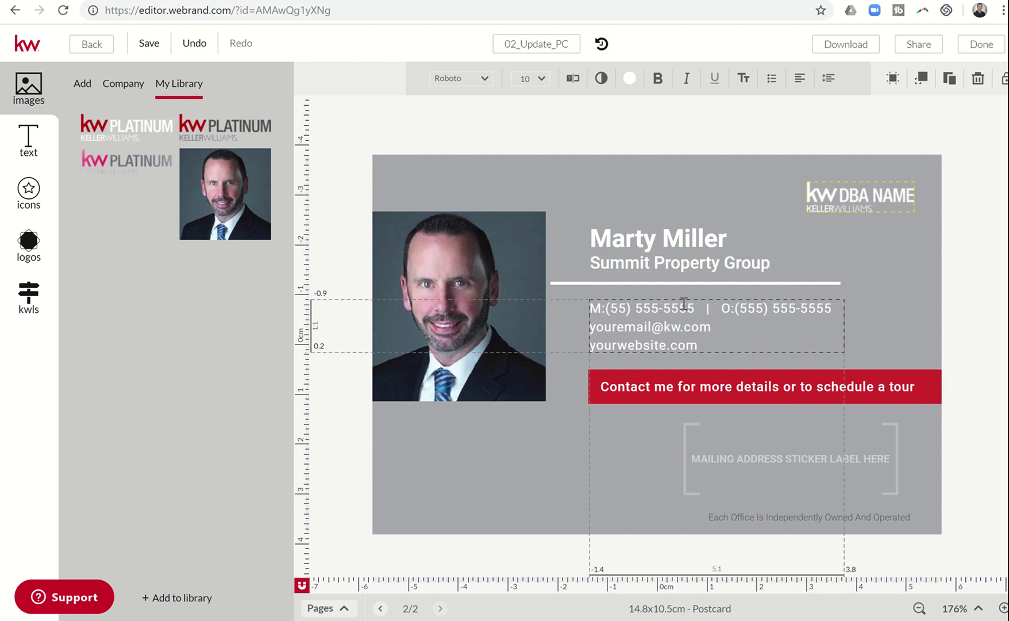
pyautogui.press('Delete')
pyautogui.press('Delete')
pyautogui.press('Delete')
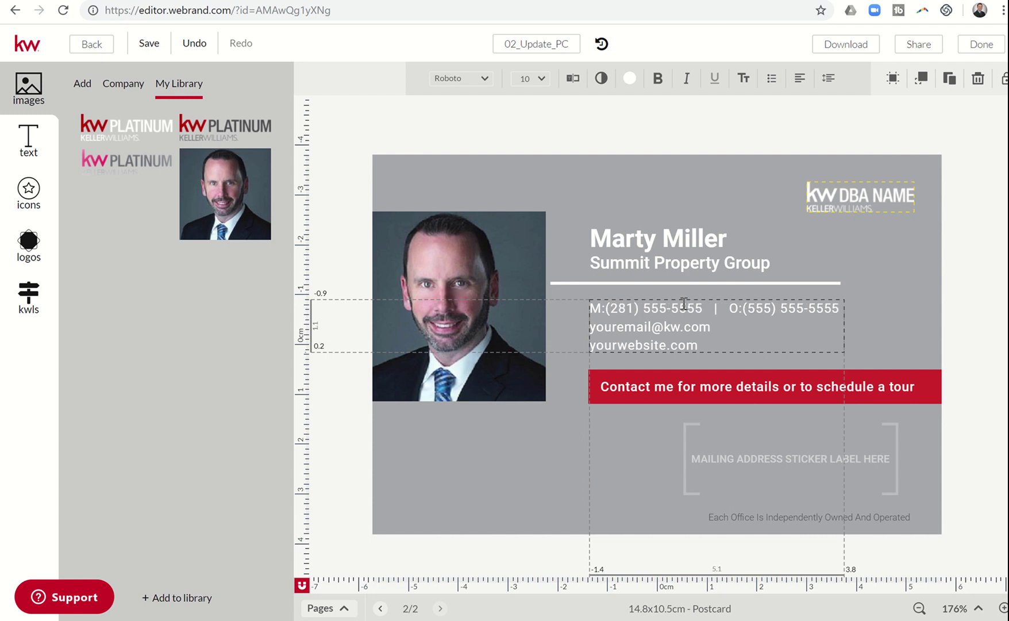
pyautogui.press('Delete')
pyautogui.press('Delete')
pyautogui.press('Delete')
pyautogui.press('Delete')
pyautogui.press('Delete')
pyautogui.press('Delete')
pyautogui.press('Delete')
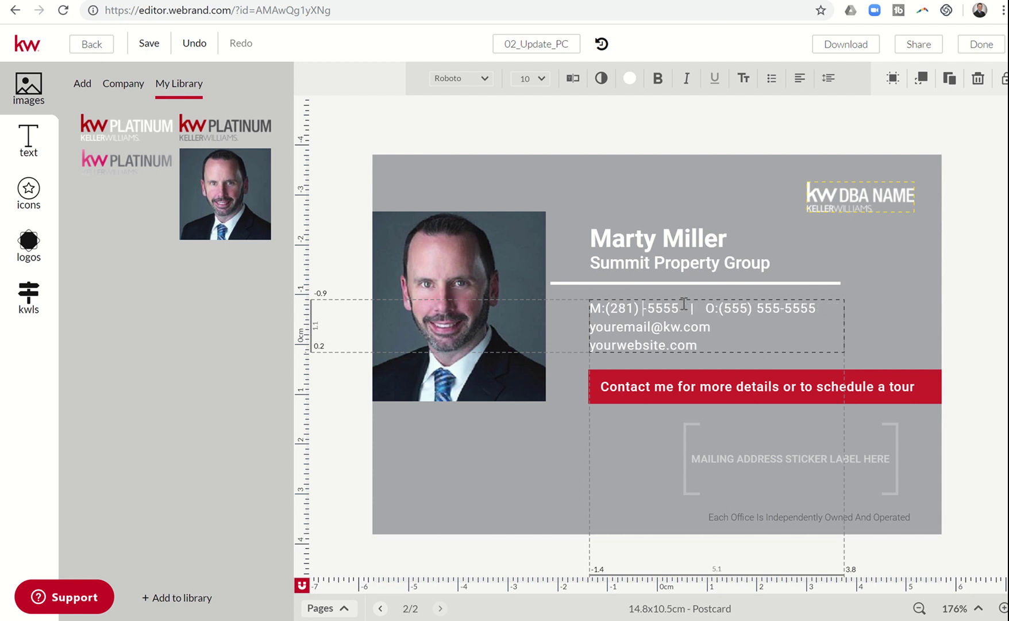
pyautogui.press('Delete')
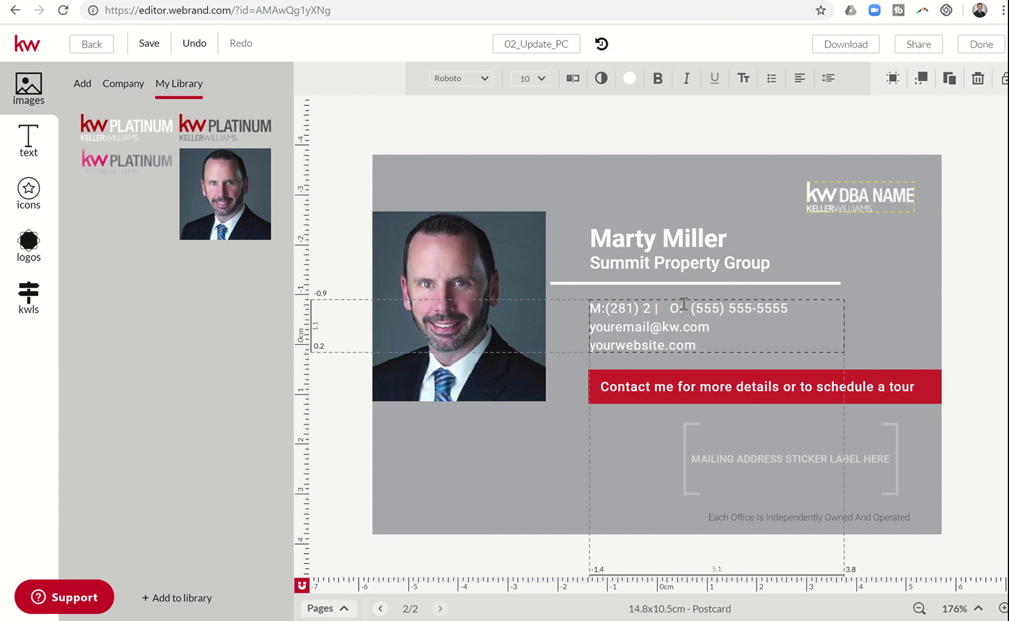
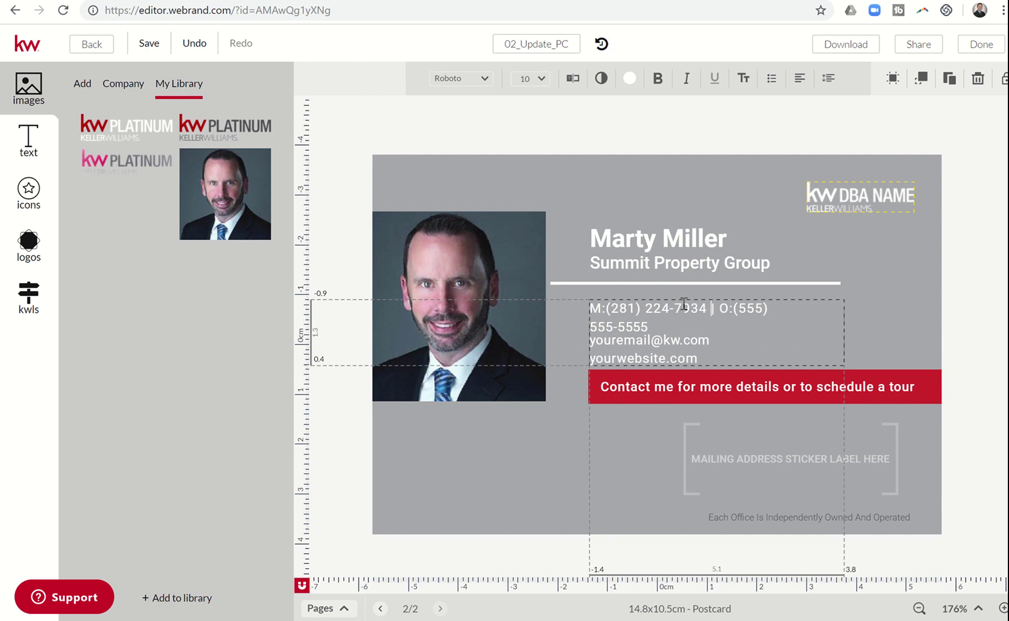
pyautogui.press('Delete')
pyautogui.press('Delete')
pyautogui.press('Delete')
pyautogui.press('Delete')
pyautogui.press('Delete')
pyautogui.press('Delete')
pyautogui.press('Delete')
pyautogui.press('Delete')
pyautogui.press('Delete')
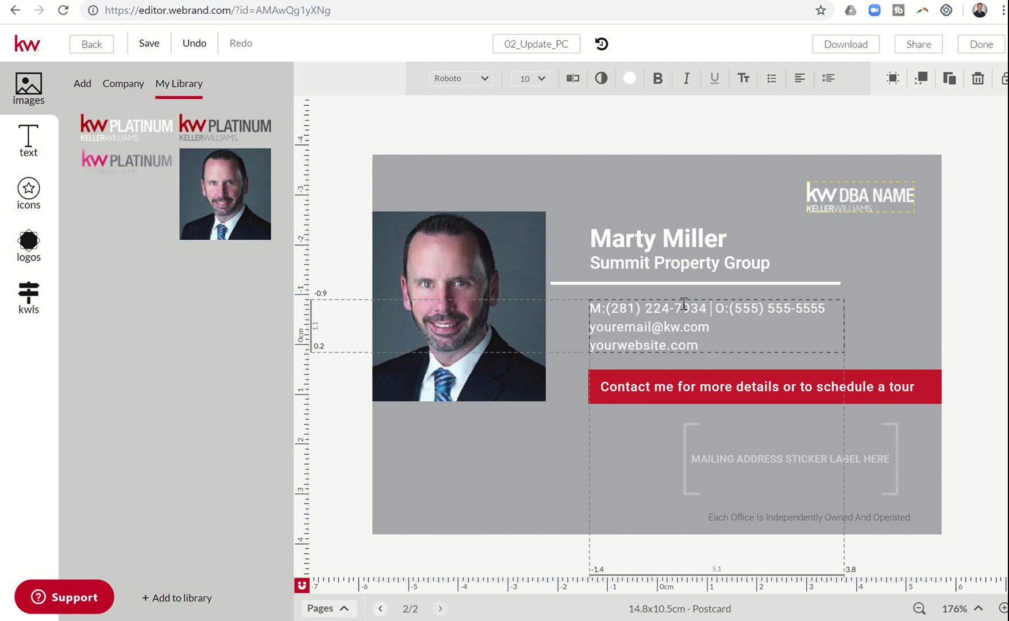
pyautogui.press('Delete')
pyautogui.press('Delete')
pyautogui.press('Delete')
pyautogui.press('Delete')
pyautogui.press('Delete')
pyautogui.press('Delete')
pyautogui.press('Delete')
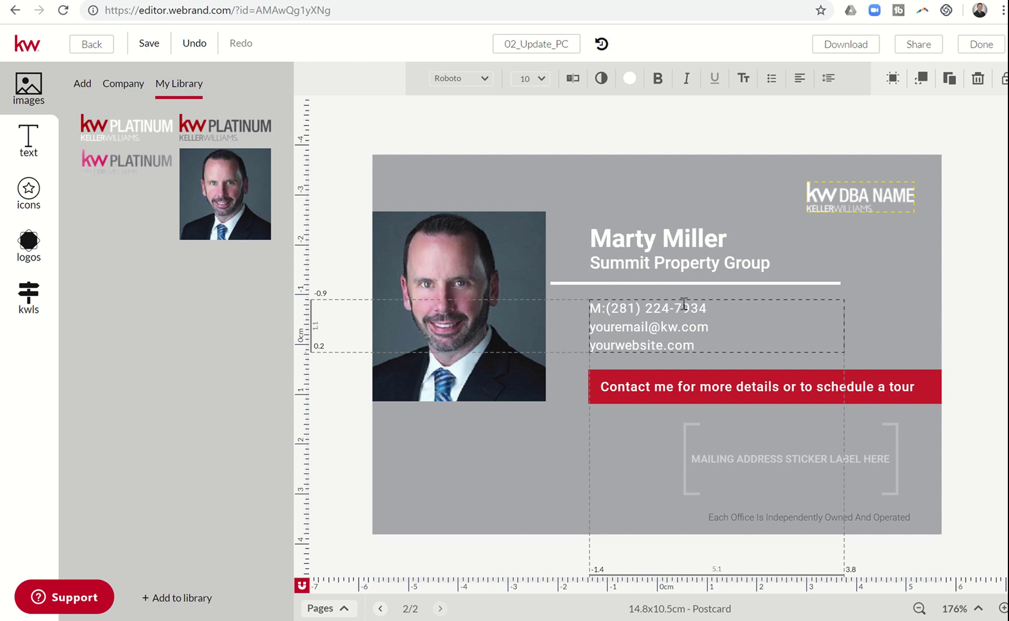
# Step: Replace the placeholder e-mail with the agent's address and the website with SummitPropertyGroup.com
pyautogui.press('BackSpace')
pyautogui.press('BackSpace')
pyautogui.press('BackSpace')
pyautogui.press('BackSpace')
pyautogui.press('BackSpace')
pyautogui.press('BackSpace')
pyautogui.press('BackSpace')
pyautogui.press('BackSpace')
pyautogui.press('BackSpace')
pyautogui.press('BackSpace')
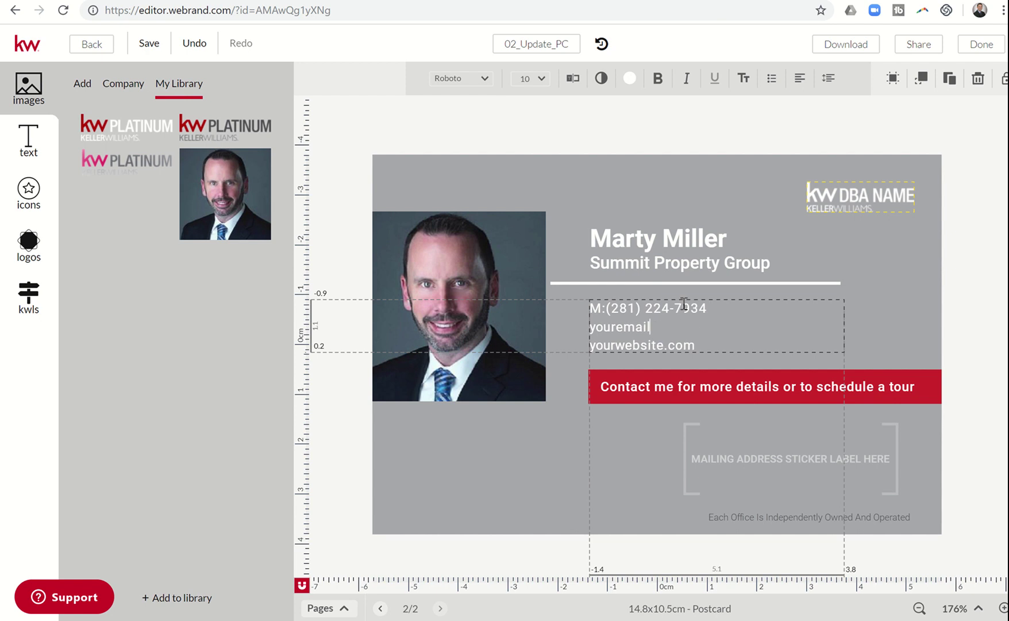
pyautogui.press('BackSpace')
pyautogui.press('BackSpace')
pyautogui.press('BackSpace')
pyautogui.press('BackSpace')
pyautogui.press('BackSpace')
pyautogui.press('BackSpace')
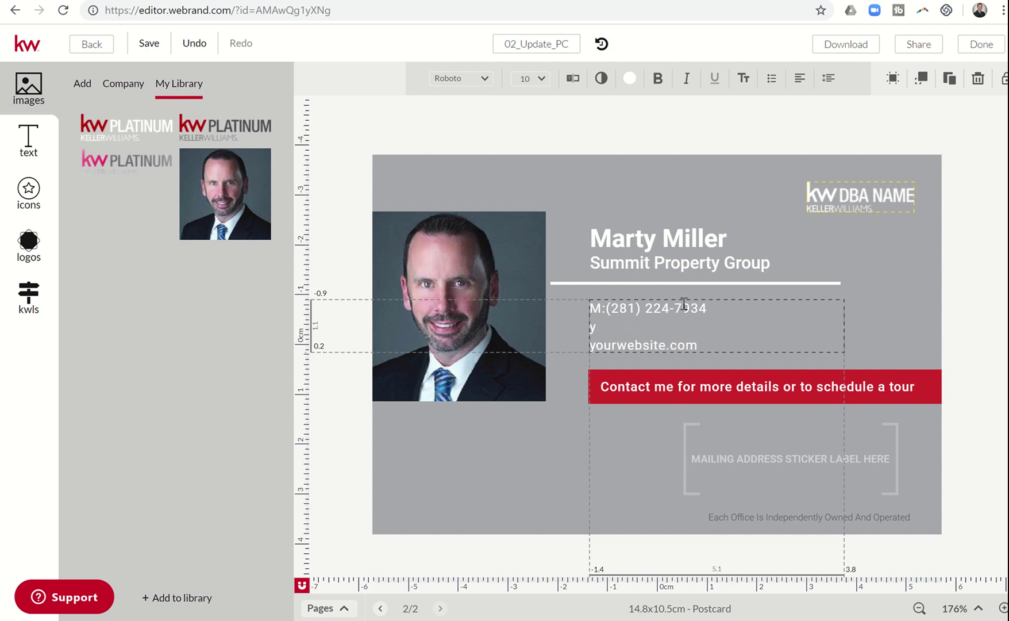
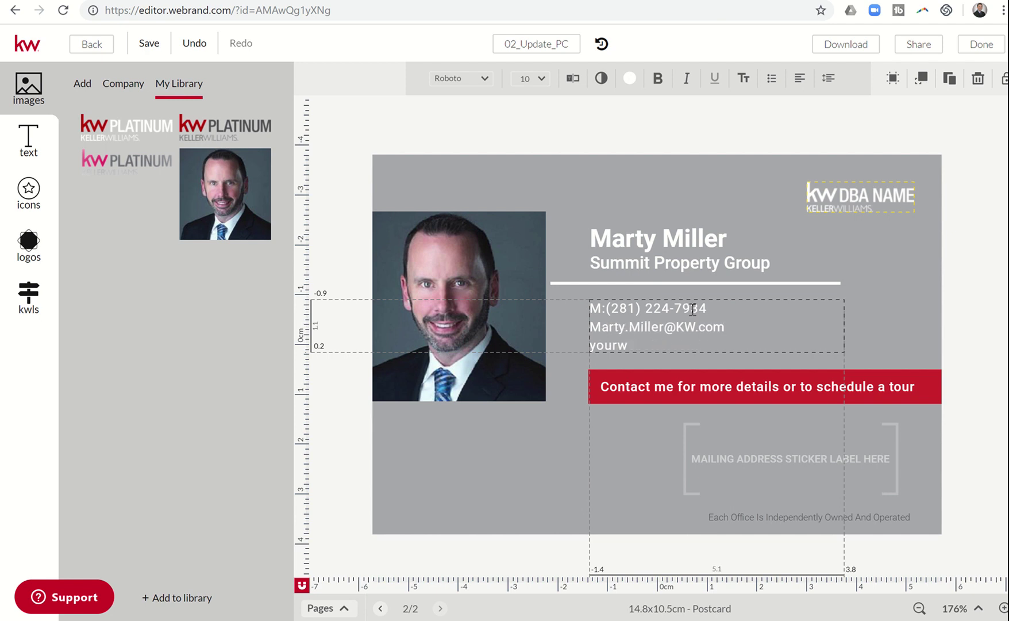
pyautogui.write('SummitProp')
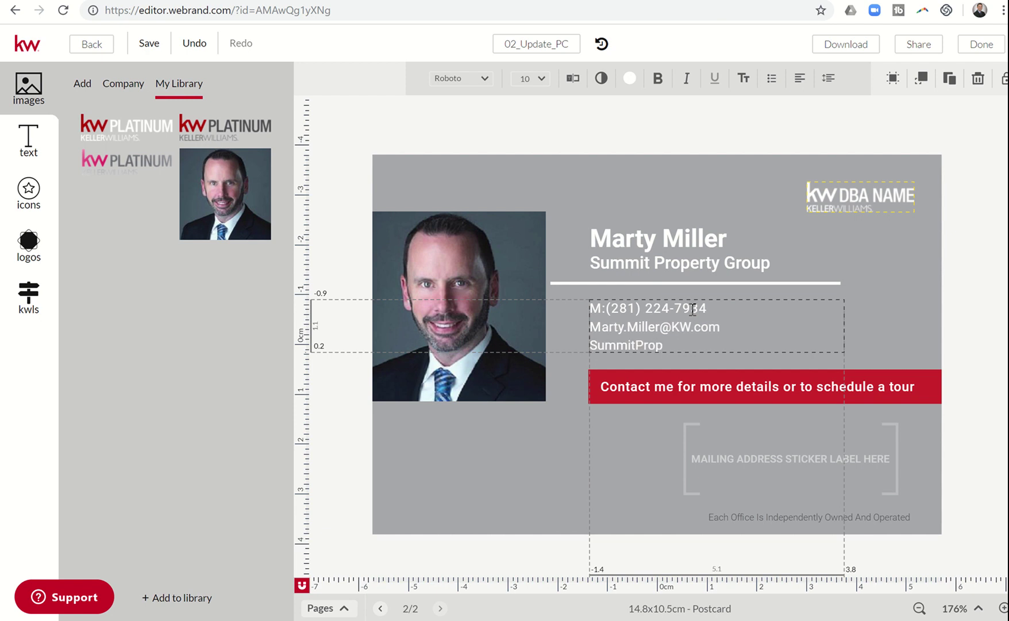
pyautogui.write('ertyG')
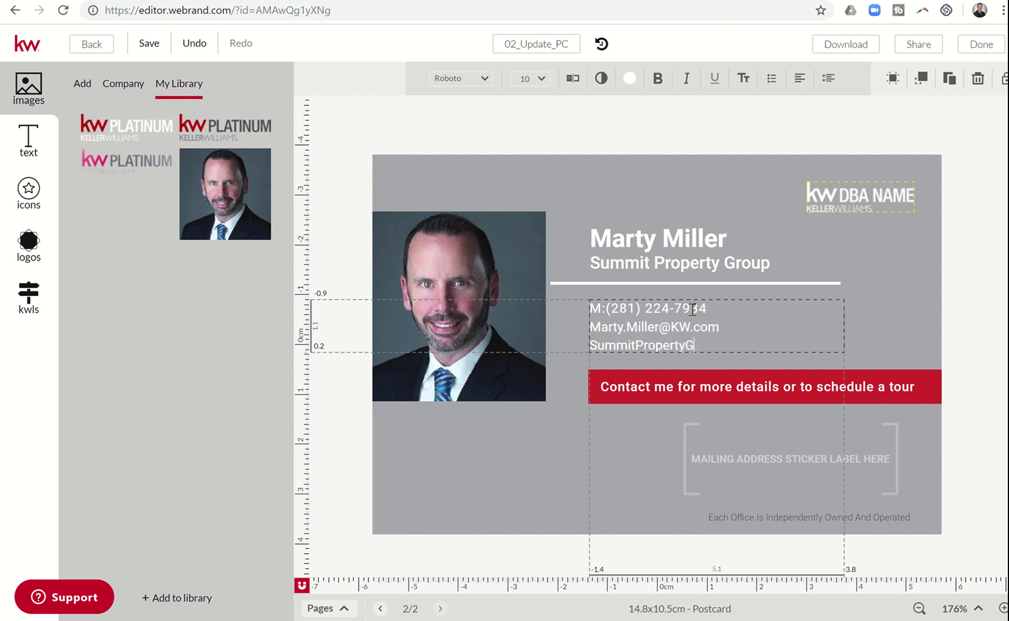
pyautogui.write('roup.com')
# Step: Replace the KW DBA NAME logo with the KW Platinum logo in the top-right corner
pyautogui.press('Escape')
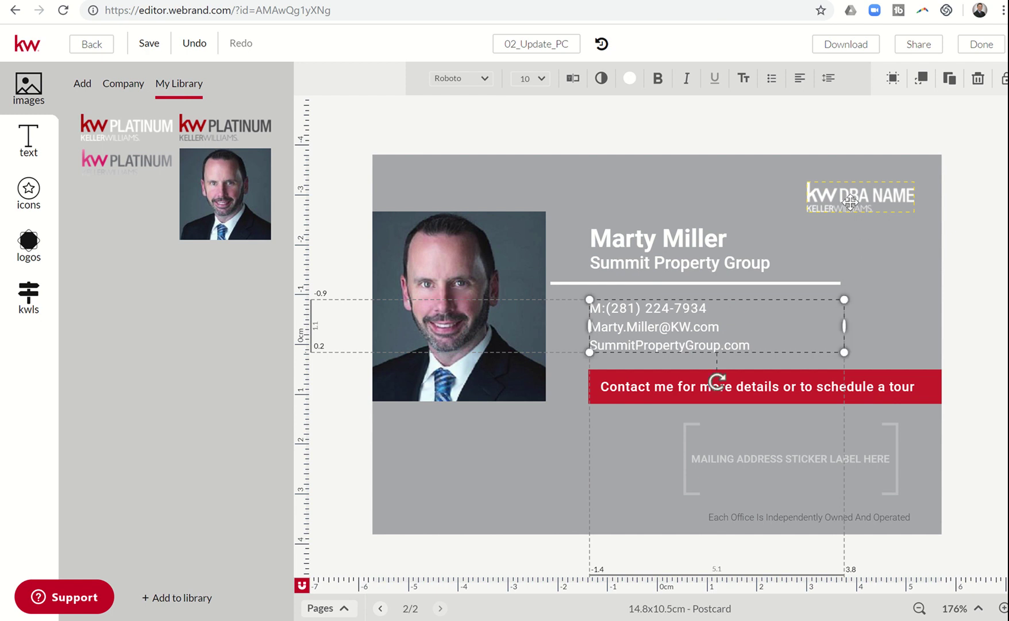
pyautogui.click(851, 202)
pyautogui.press('Delete')
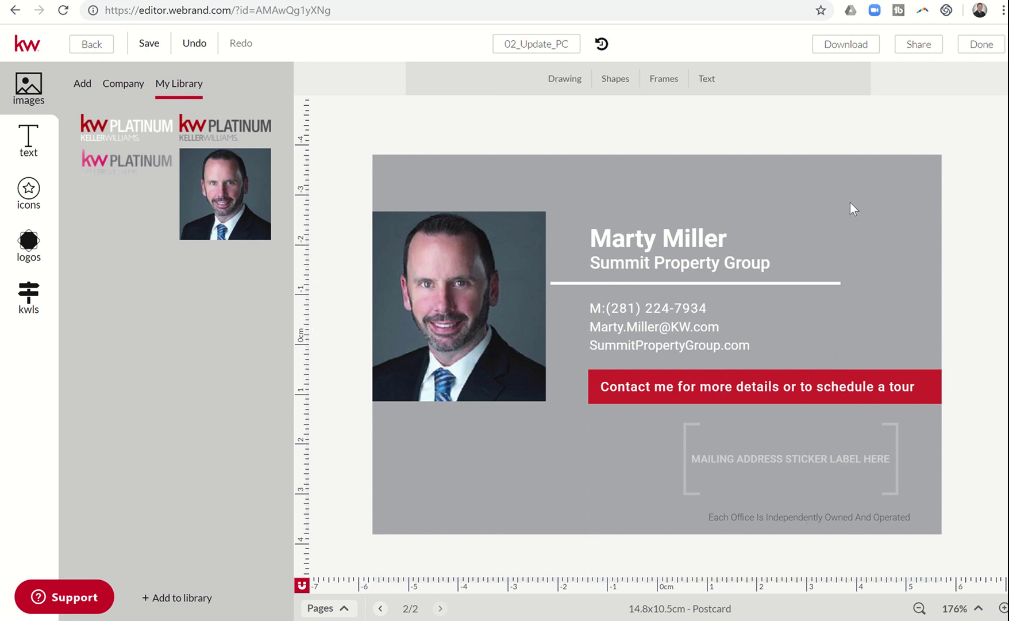
pyautogui.click(141, 130)
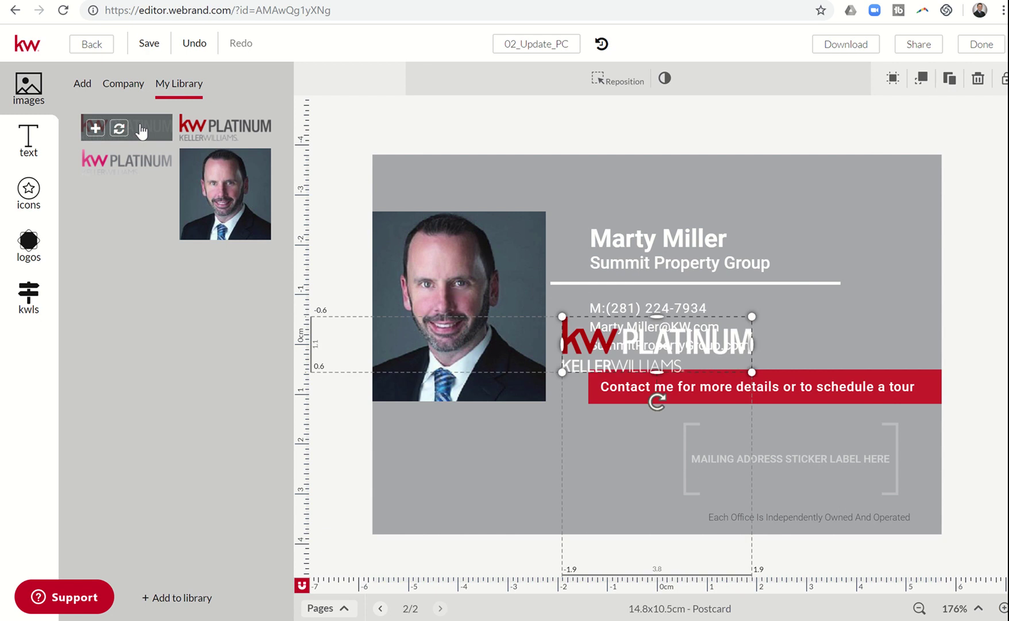
pyautogui.moveTo(602, 344); pyautogui.dragTo(816, 188)
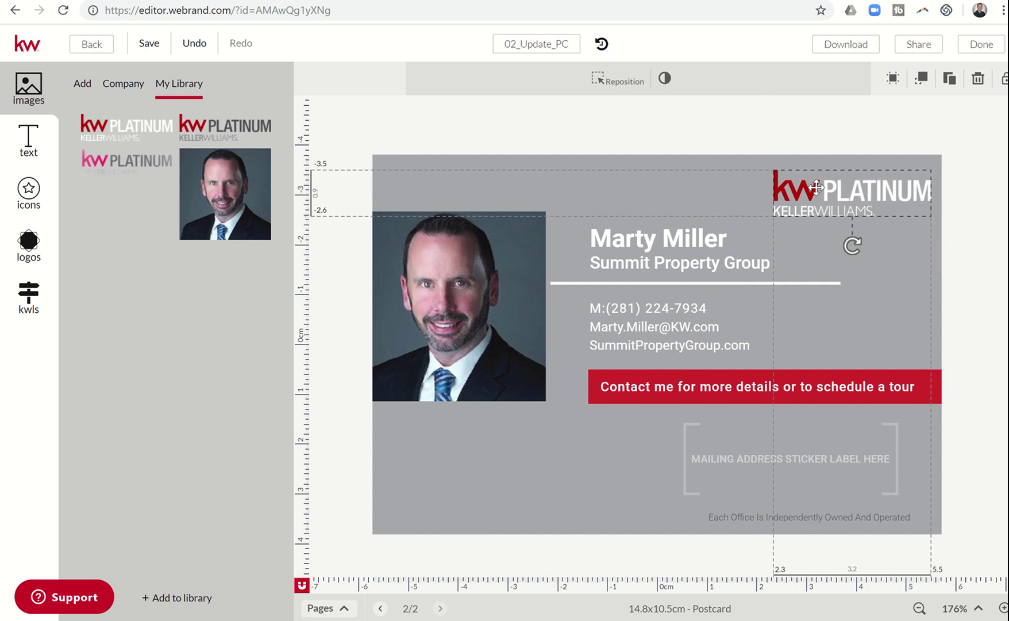
pyautogui.click(825, 259)
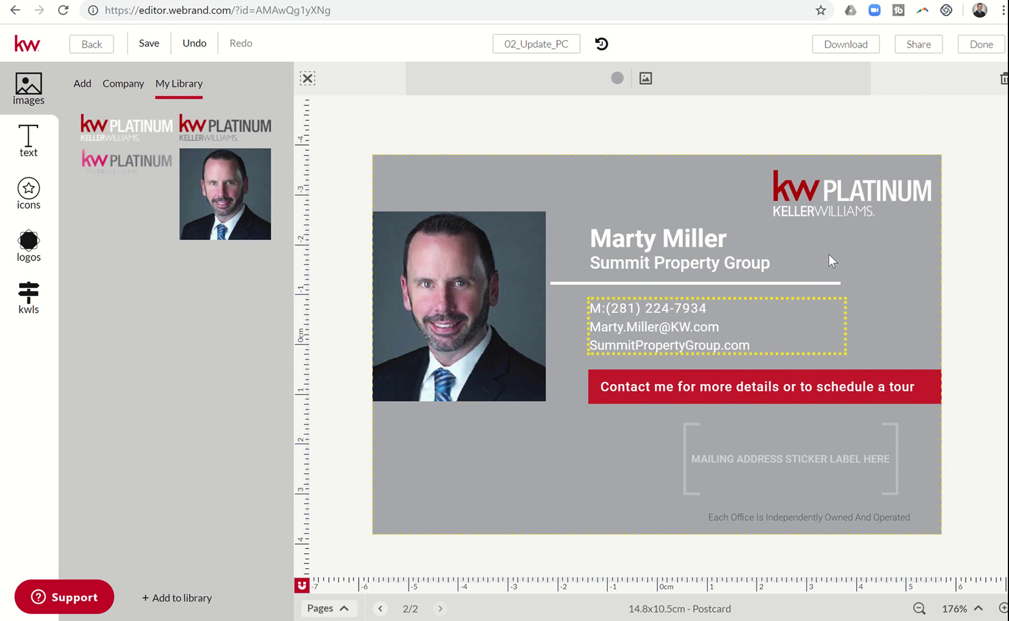
# Step: Download page 1 only (range 1 to 1) as a high-resolution print PDF
pyautogui.click(838, 46)
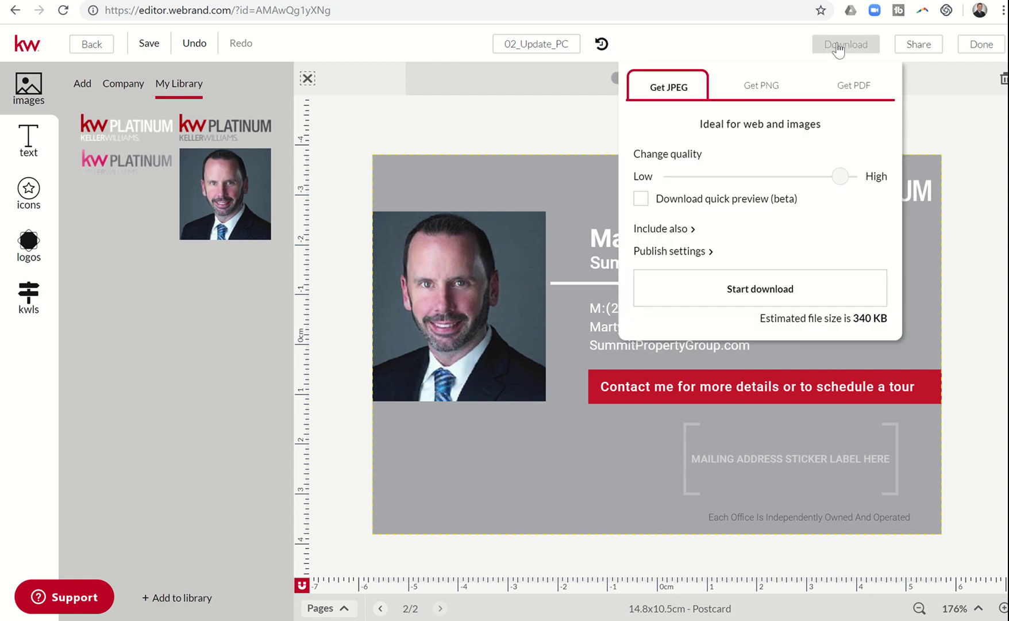
pyautogui.click(846, 95)
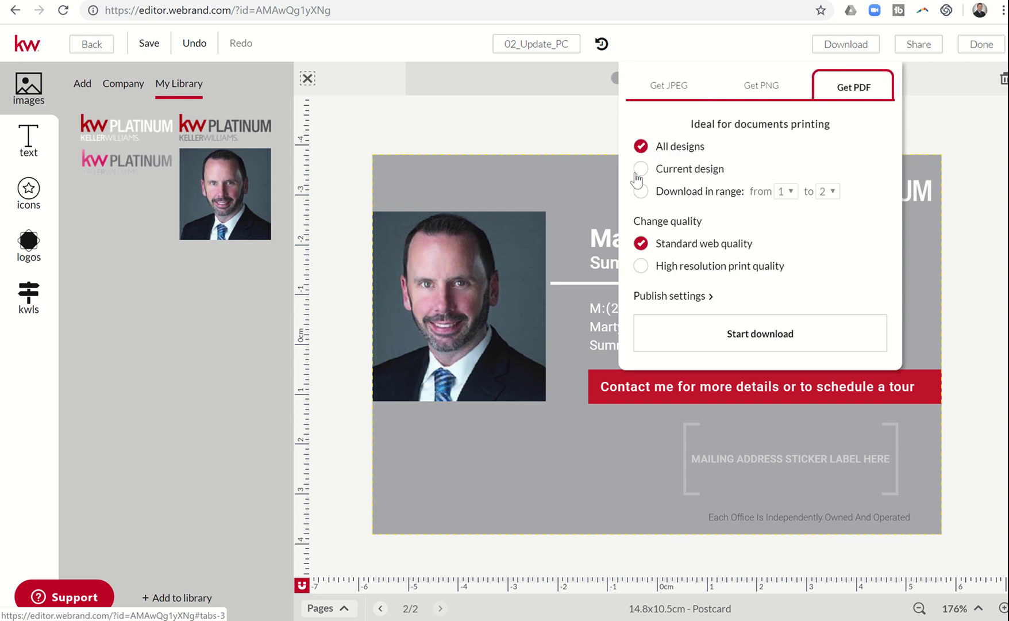
pyautogui.click(641, 192)
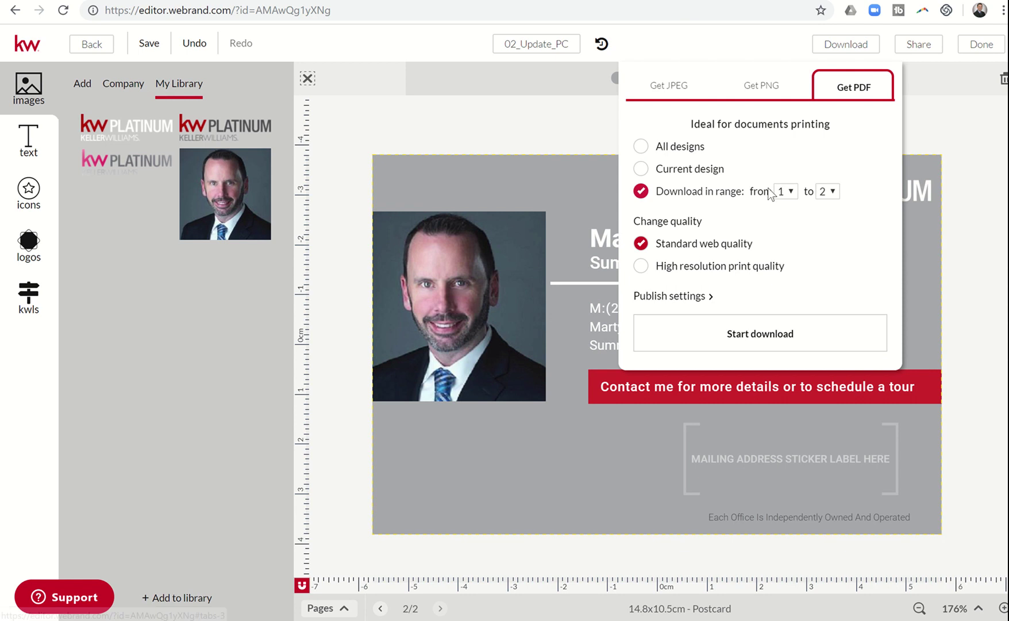
pyautogui.click(831, 192)
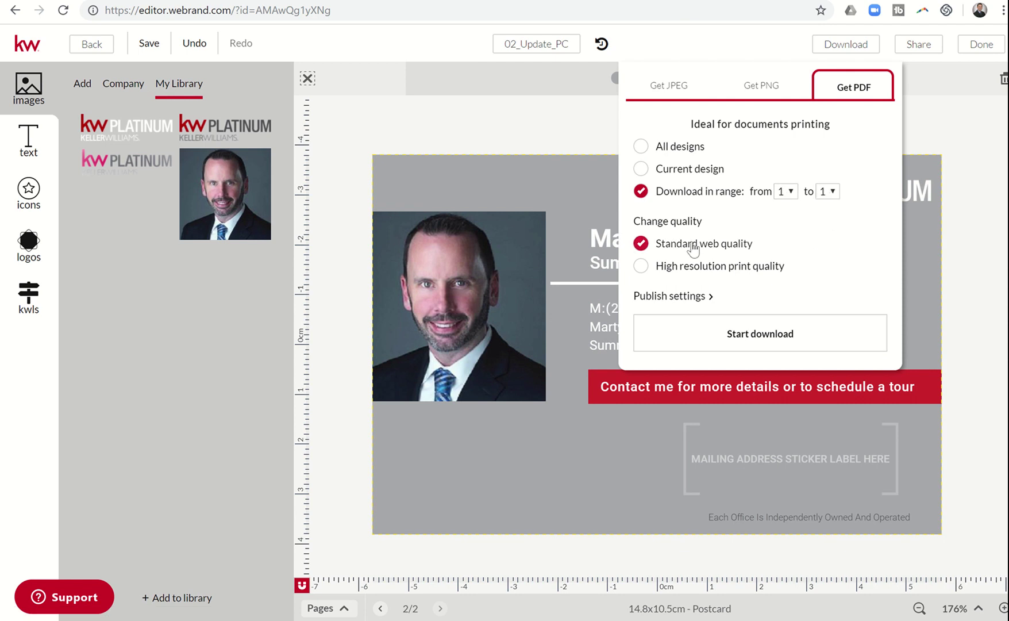
pyautogui.click(641, 266)
pyautogui.click(747, 339)
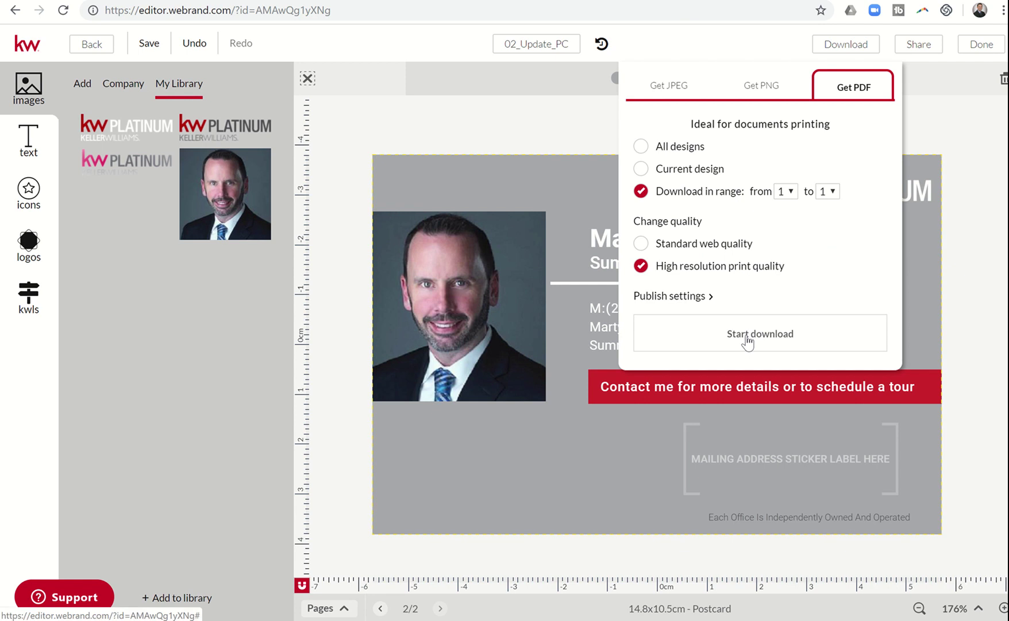
pyautogui.click(746, 336)
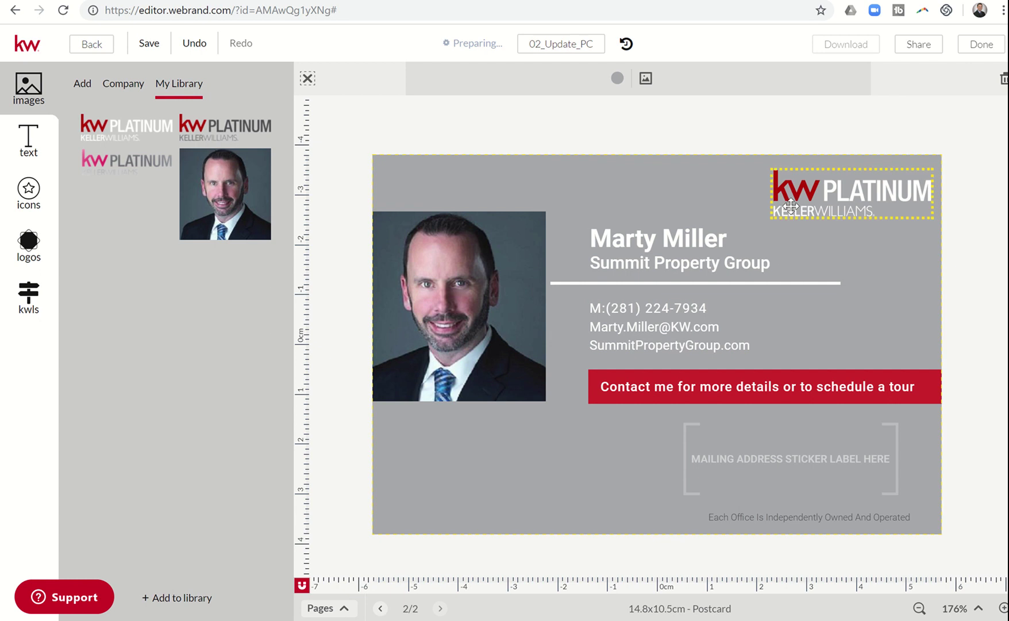
# Step: Download page 2 only (range 2 to 2) as a second high-resolution print PDF
pyautogui.click(380, 608)
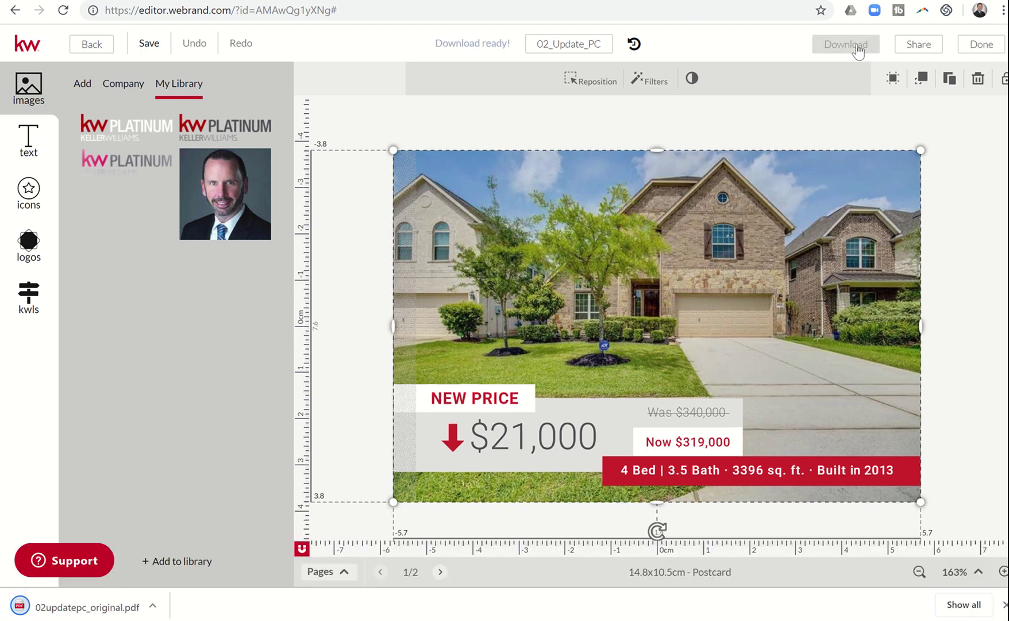
pyautogui.click(856, 46)
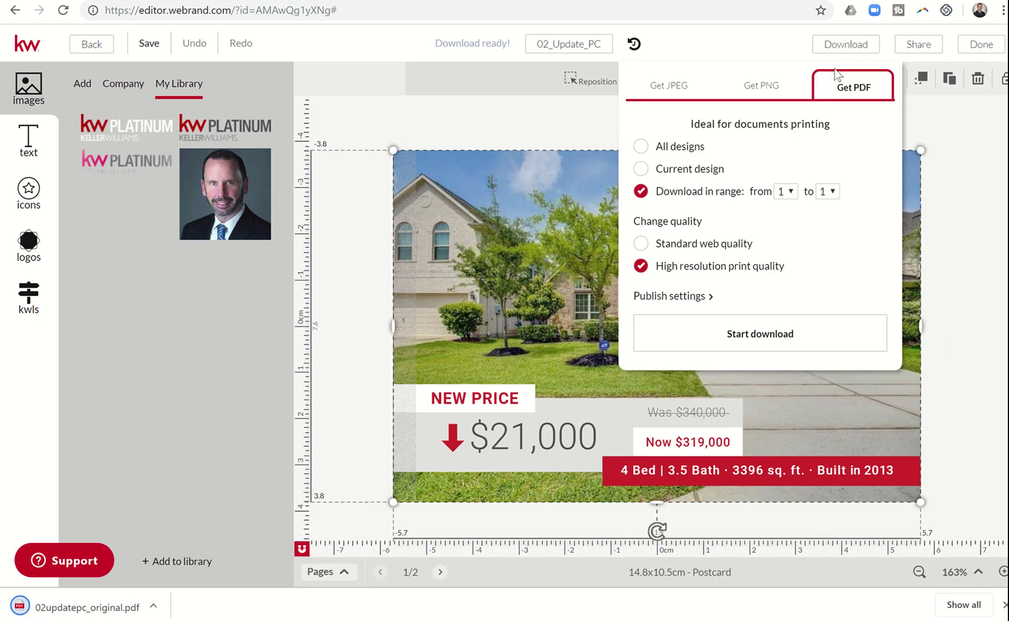
pyautogui.click(797, 195)
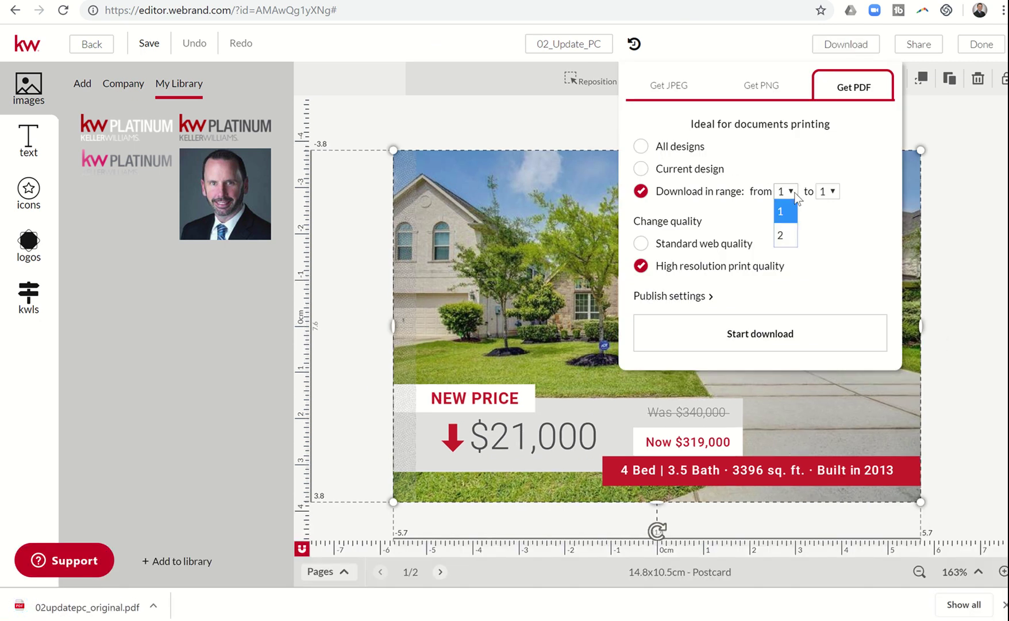
pyautogui.click(782, 234)
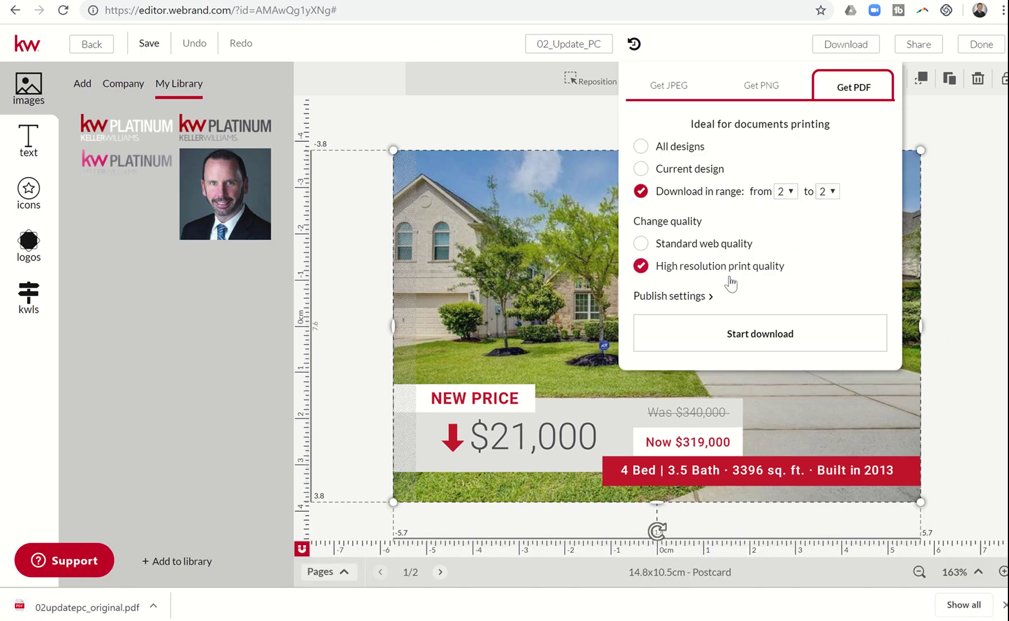
pyautogui.click(746, 339)
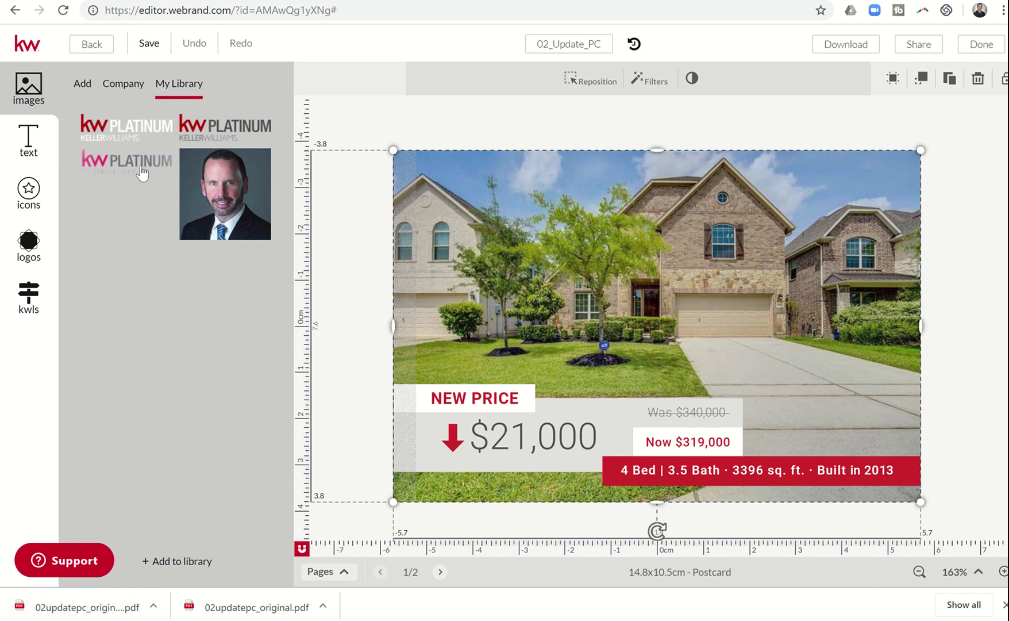
# Step: Close the postcard editor, saving the design, and go to Lead Accelerator's Paid Campaigns
pyautogui.click(983, 46)
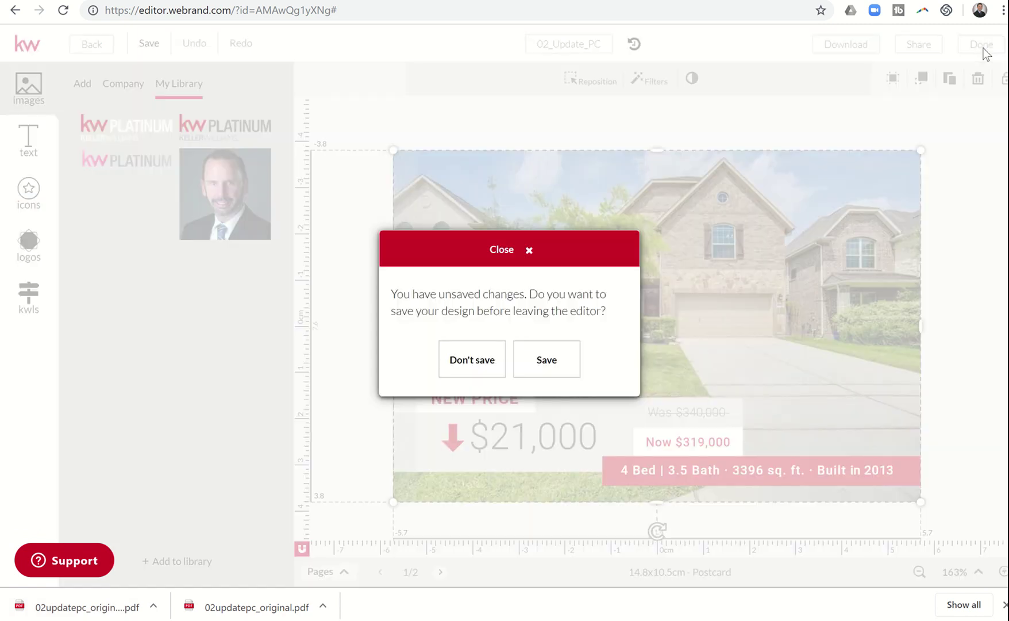
pyautogui.click(531, 364)
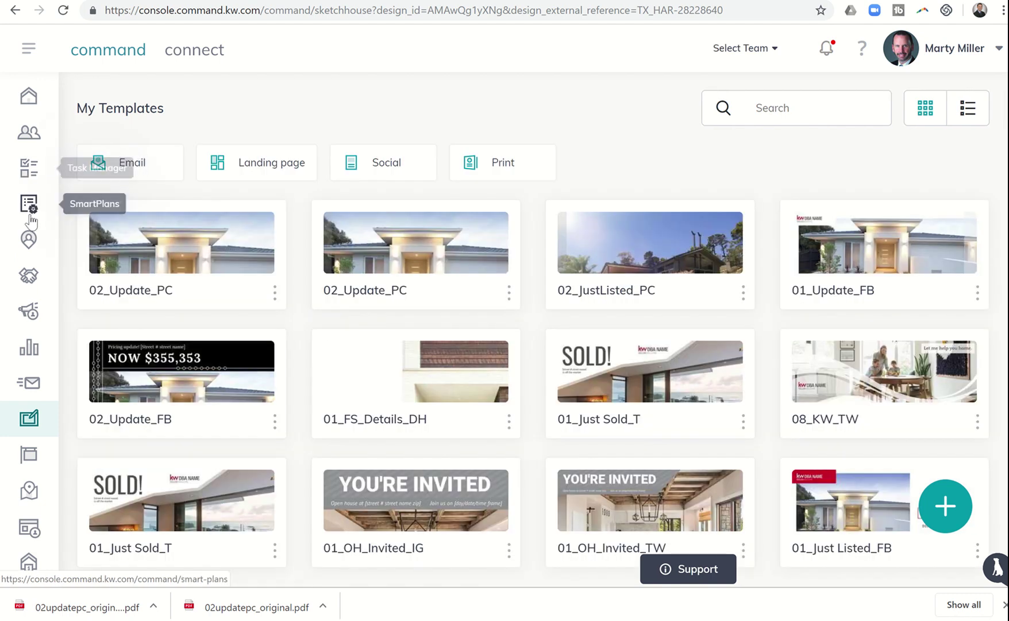
pyautogui.click(30, 313)
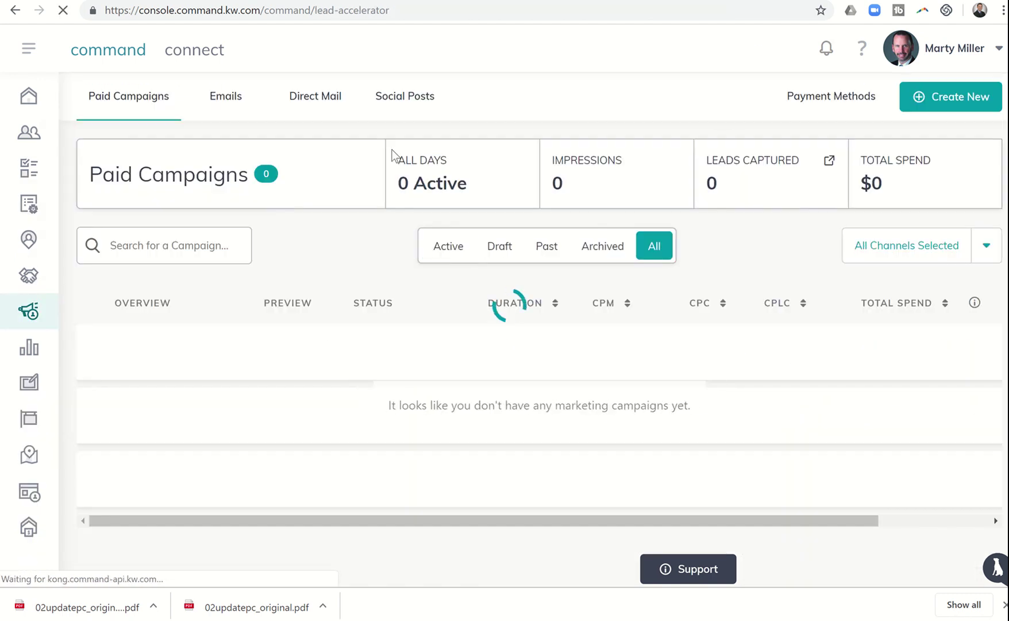
# Step: Create Direct Mail campaign 'Price Improvement - Orchid Mist' using my own design, goal Advertise Listing
pyautogui.click(951, 101)
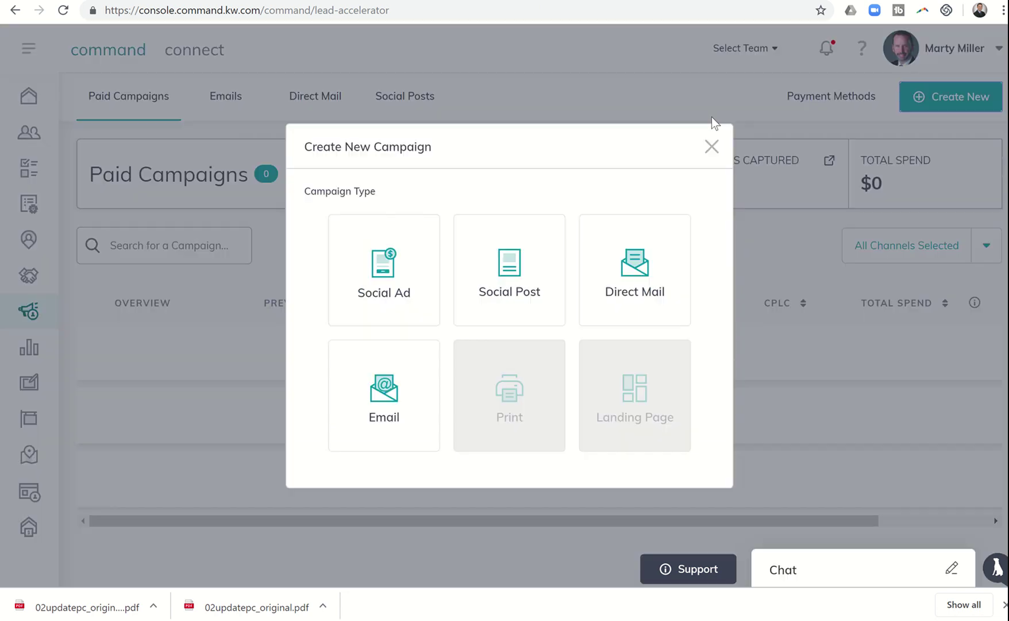
pyautogui.click(632, 262)
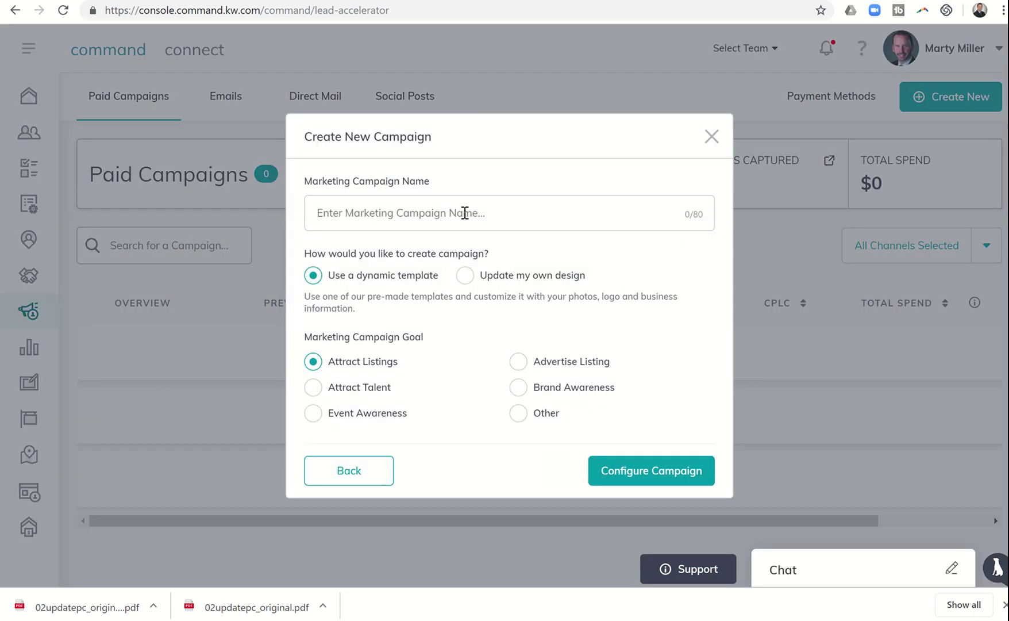
pyautogui.click(465, 212)
pyautogui.write('Price Impro')
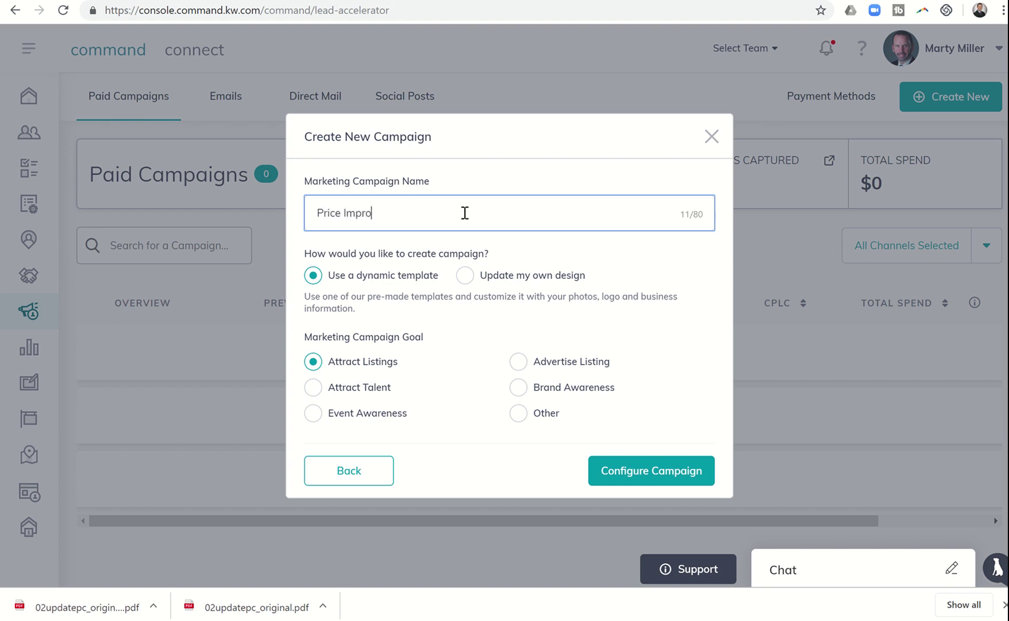
pyautogui.write('vement - Orchid Mist')
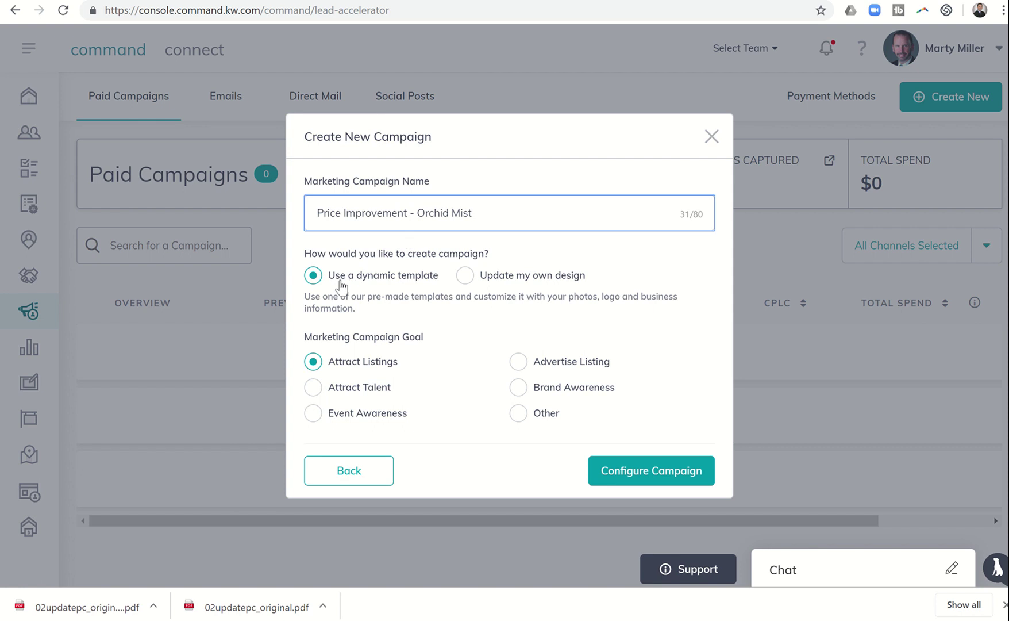
pyautogui.click(466, 277)
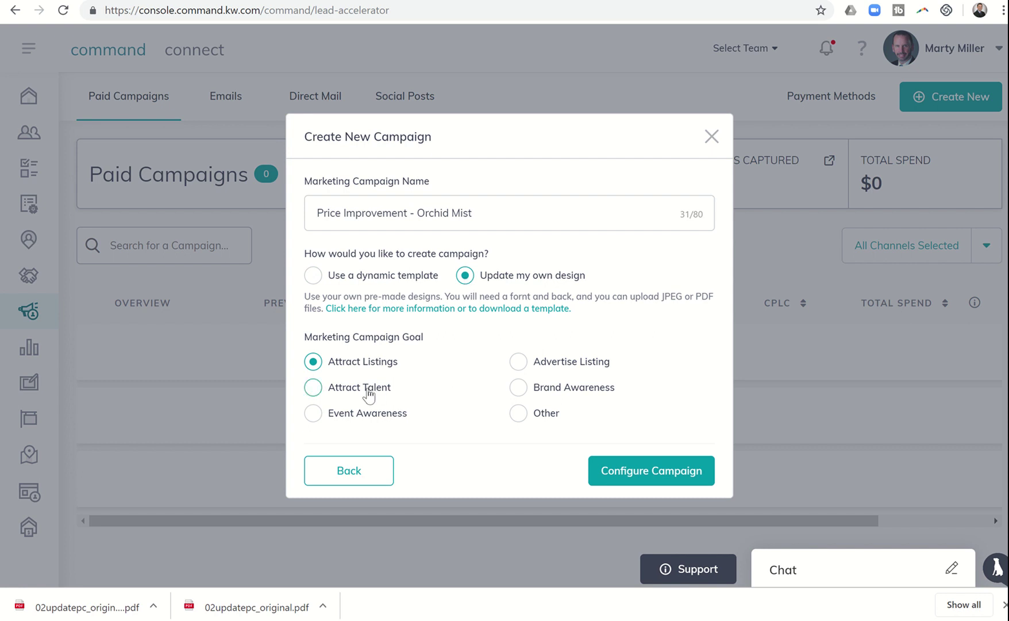
pyautogui.click(518, 363)
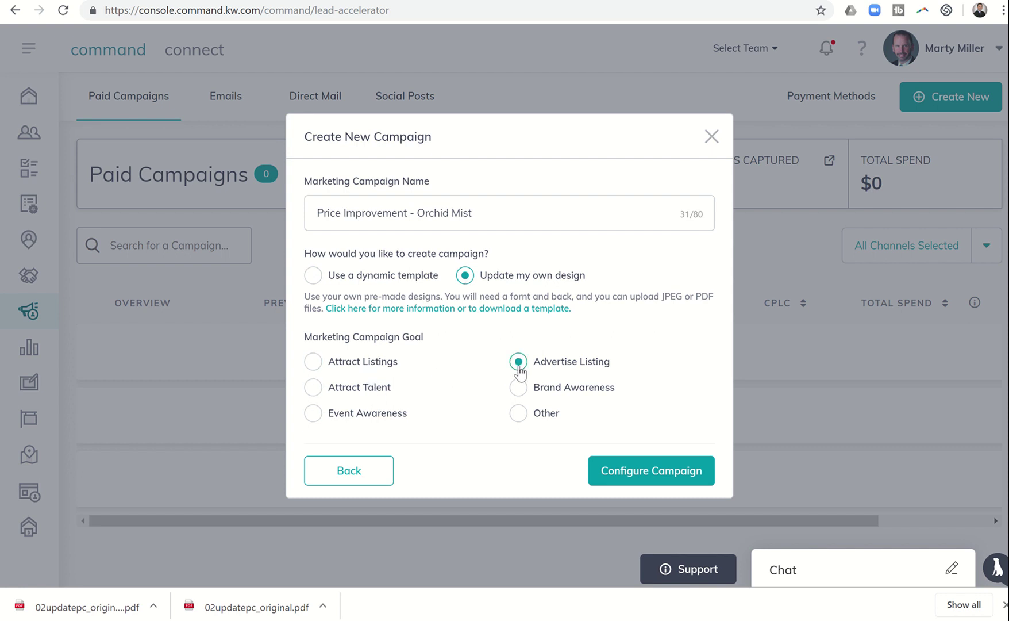
pyautogui.click(623, 472)
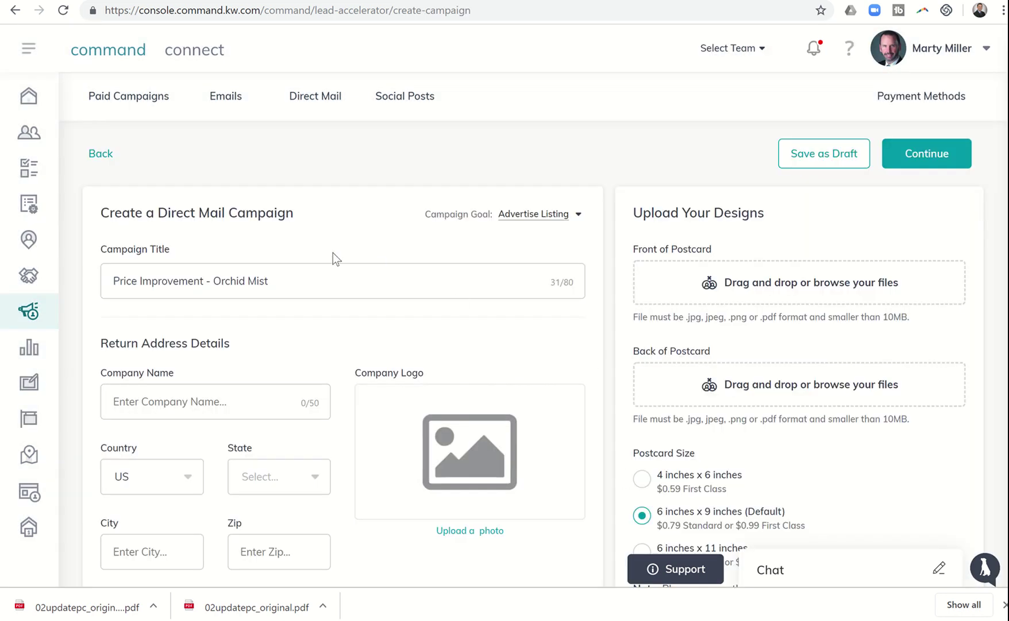
pyautogui.scroll(-8, 336, 264)
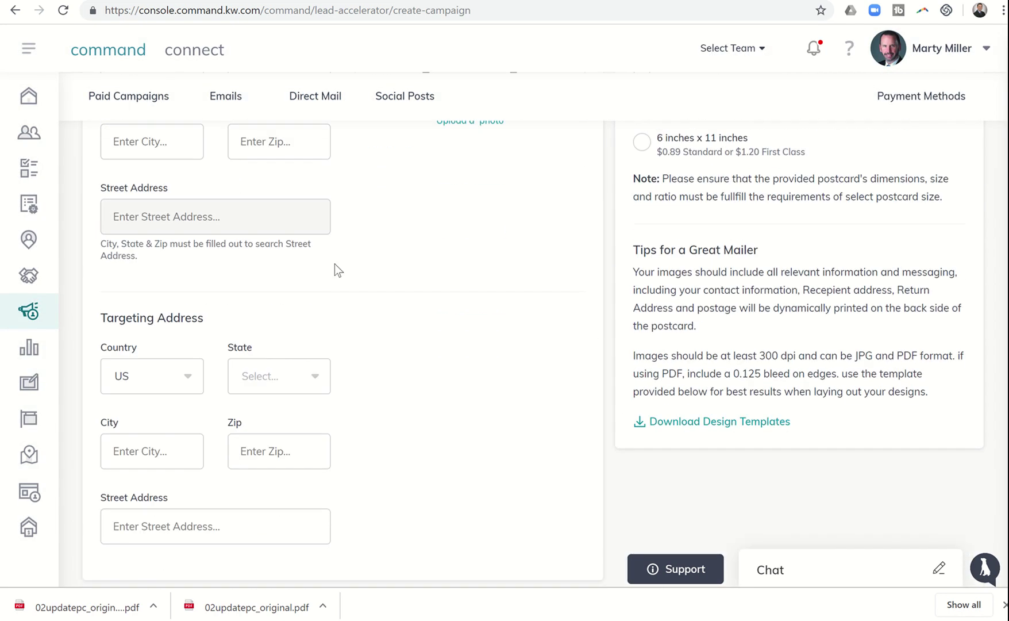
pyautogui.scroll(8, 334, 264)
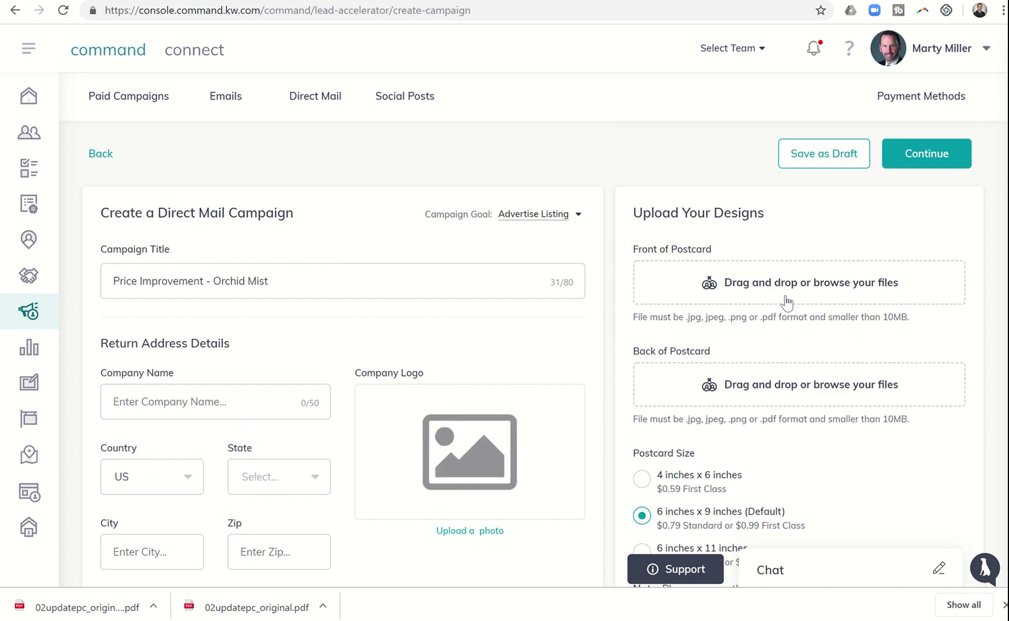
pyautogui.click(766, 287)
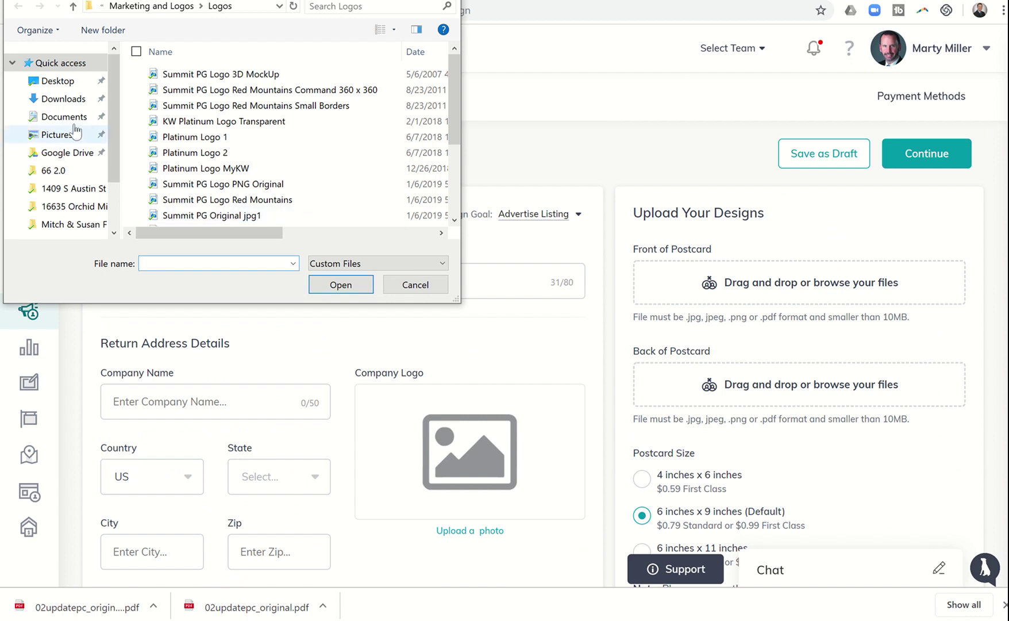
pyautogui.click(64, 99)
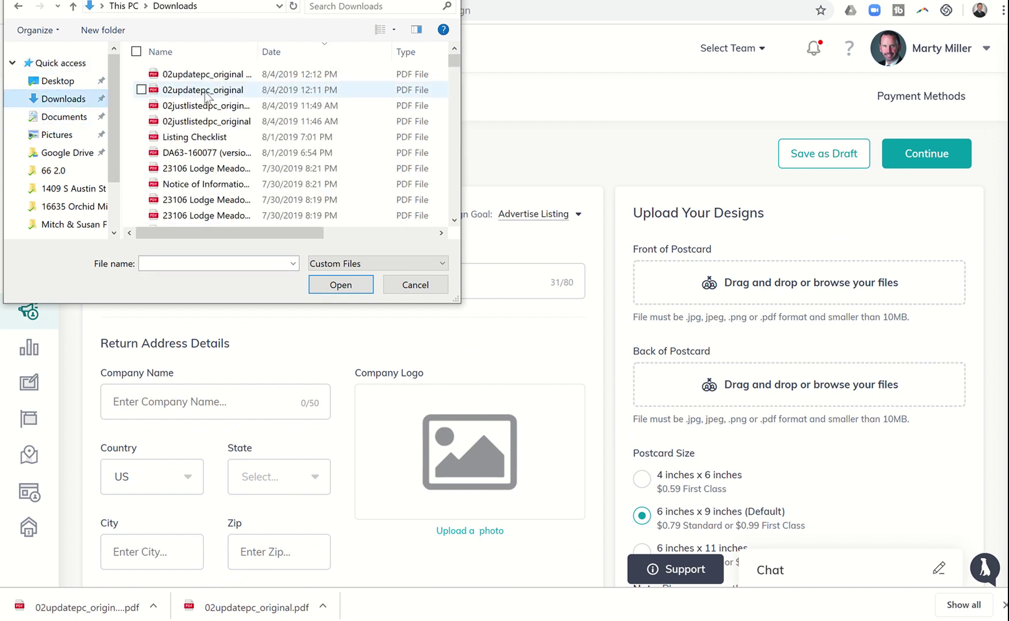
pyautogui.click(206, 92)
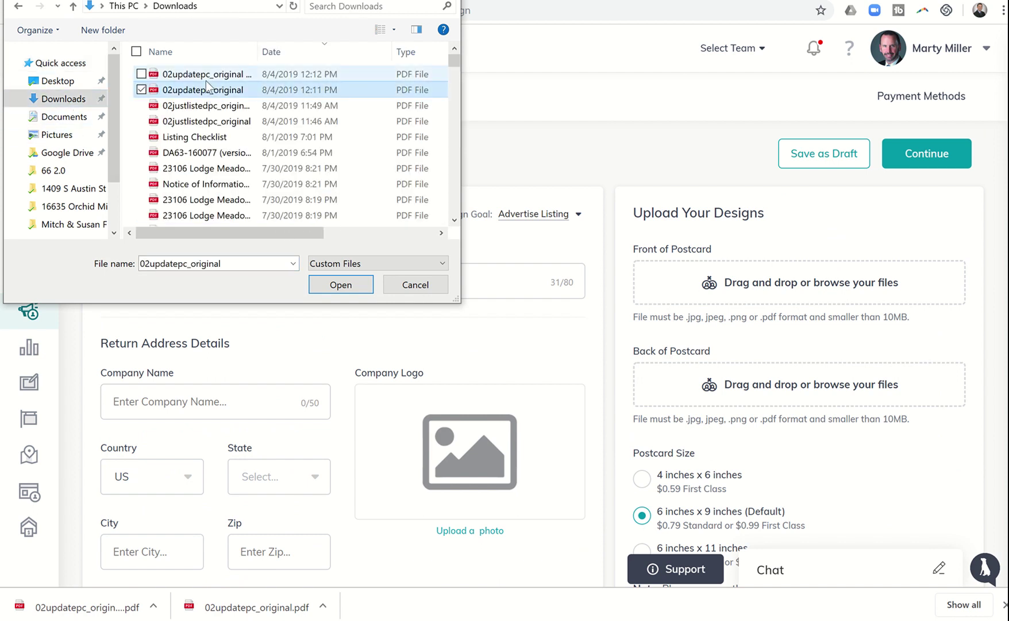
pyautogui.click(203, 77)
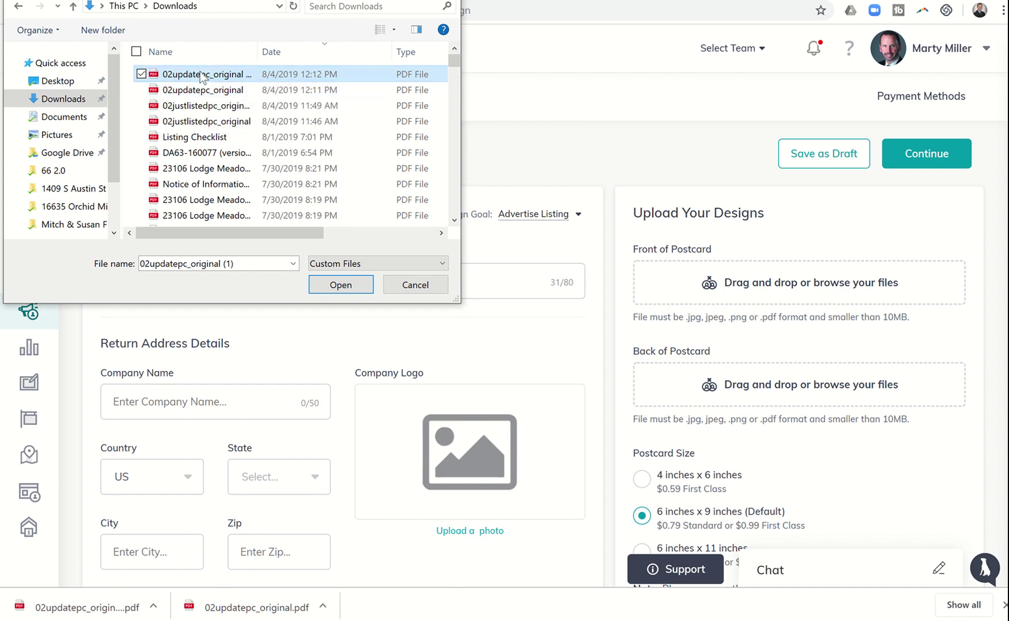
pyautogui.click(347, 285)
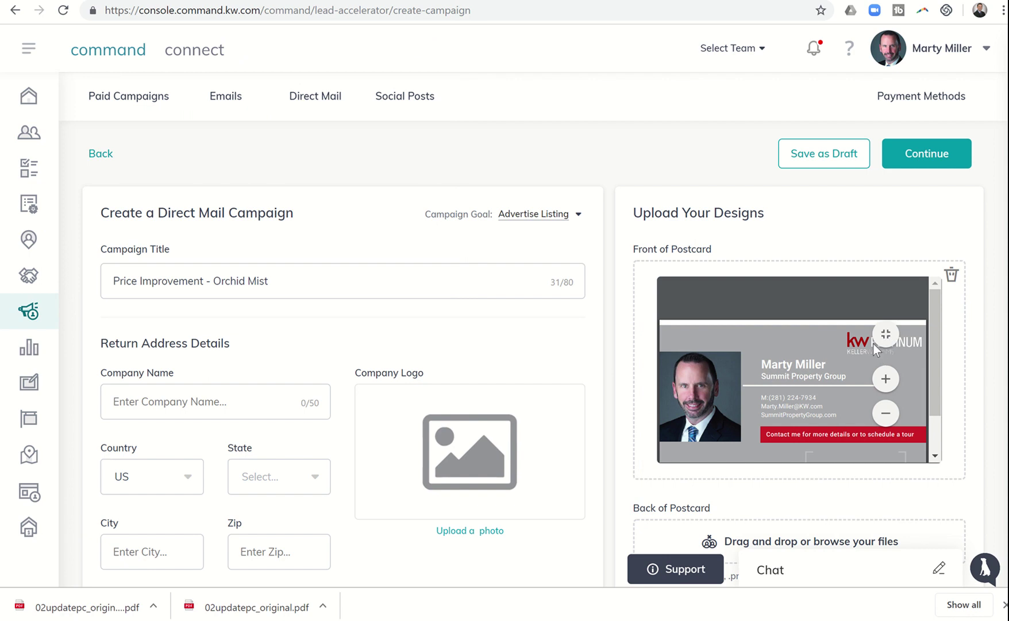
# Step: Replace the wrong front design with 02updatepc_original as the Front of Postcard
pyautogui.click(951, 274)
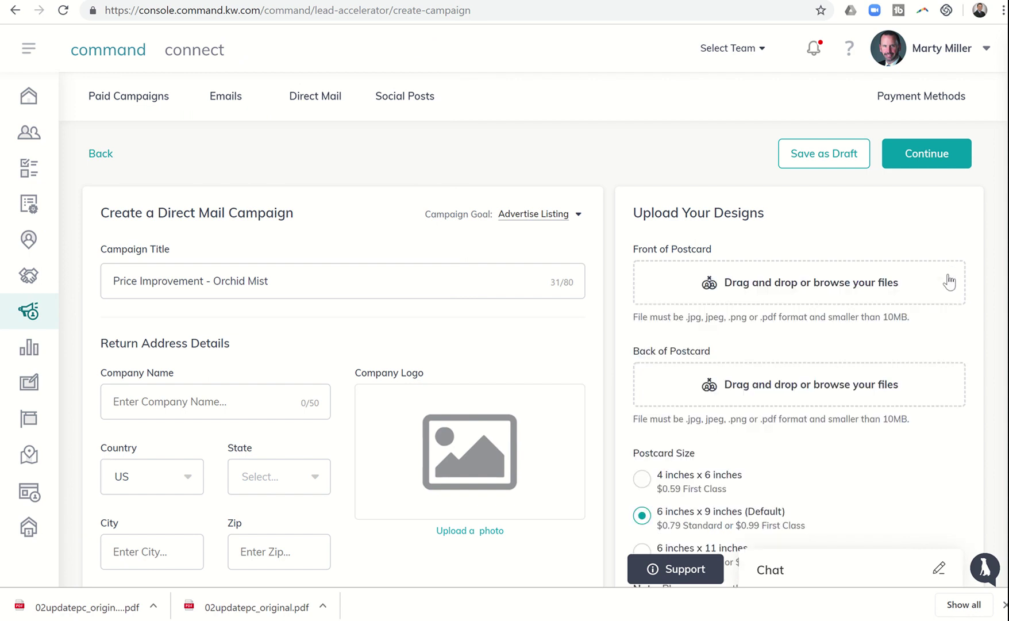
pyautogui.click(801, 281)
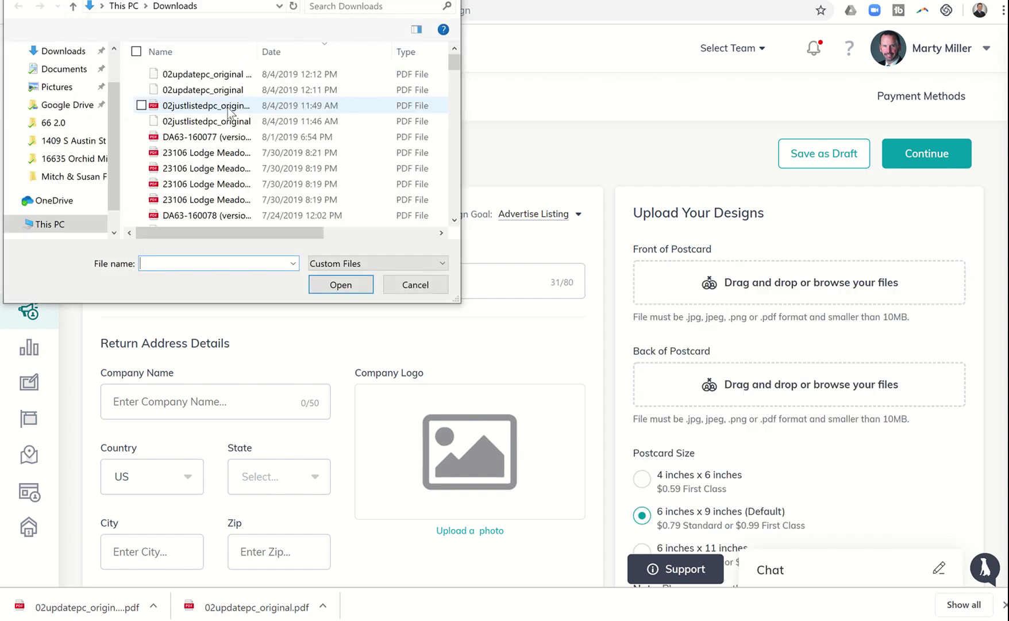
pyautogui.click(210, 91)
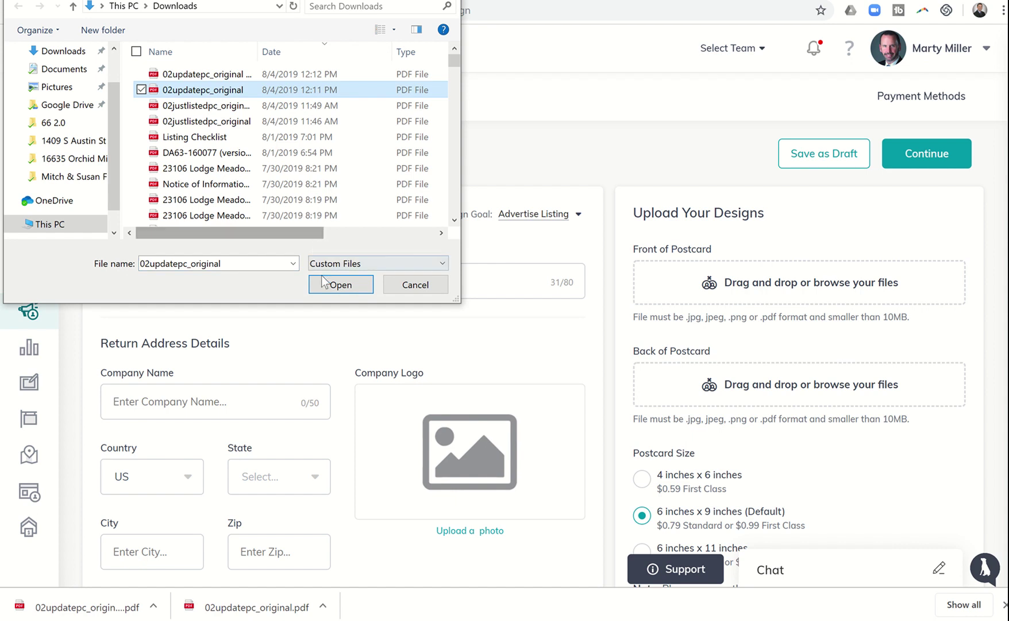
pyautogui.click(341, 284)
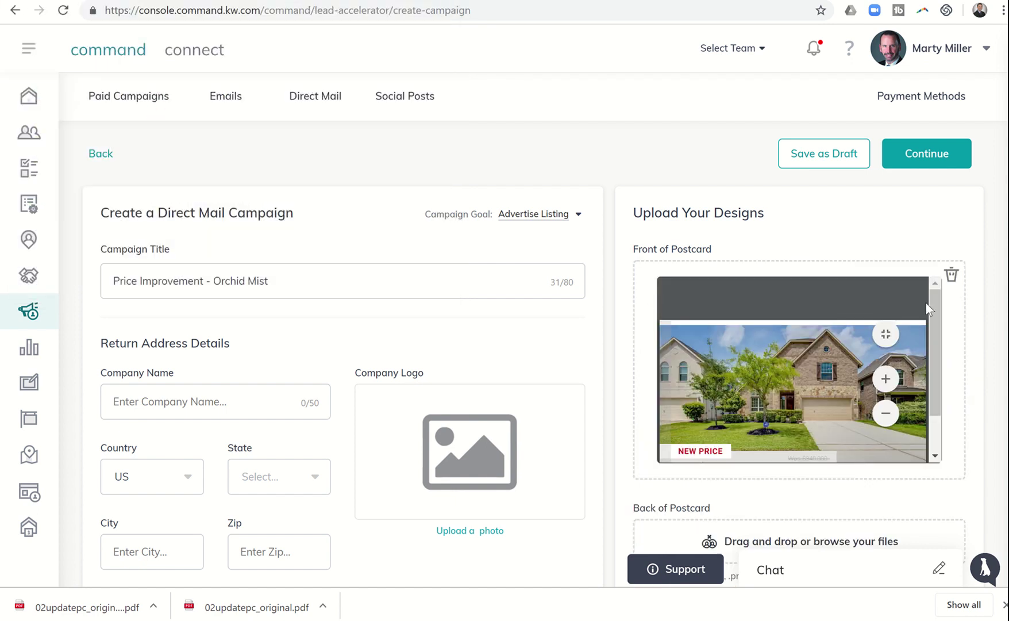
# Step: Upload 02updatepc_original (1) as the Back of Postcard
pyautogui.moveTo(934, 305); pyautogui.dragTo(932, 390)
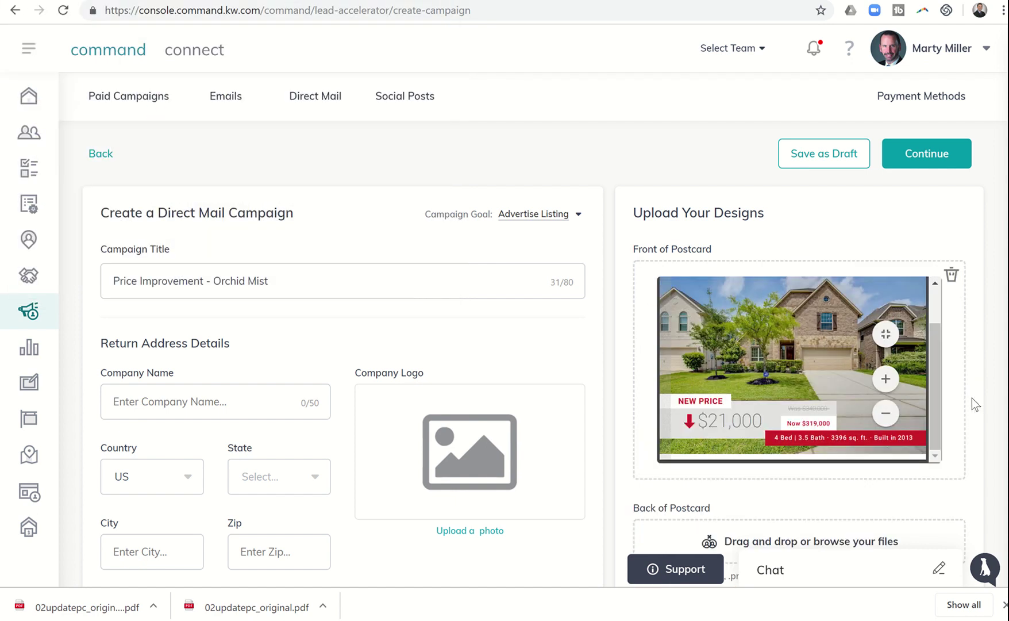
pyautogui.scroll(-1, 973, 402)
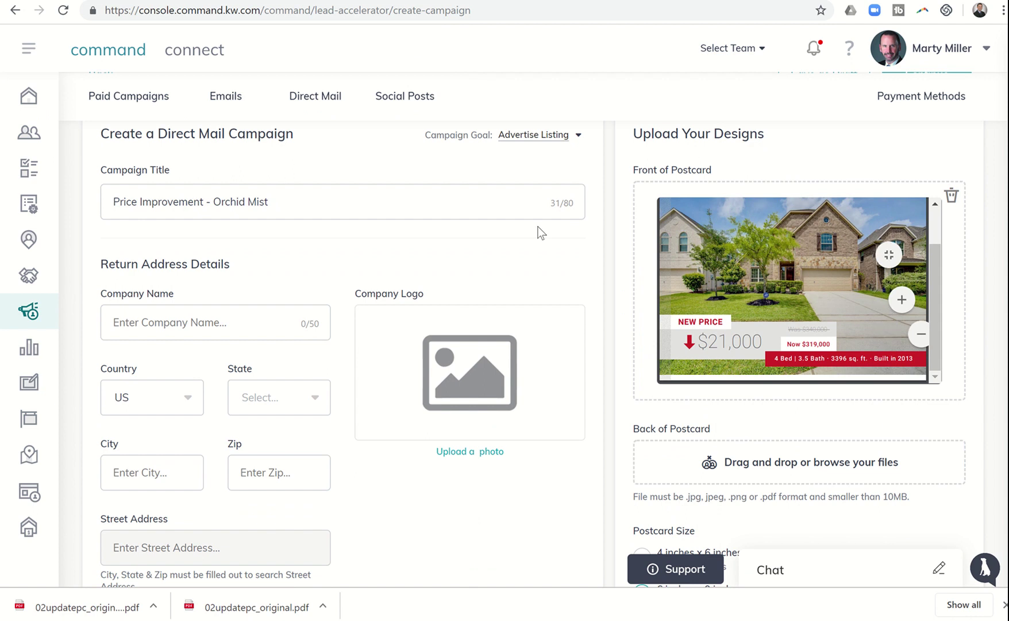
pyautogui.click(206, 73)
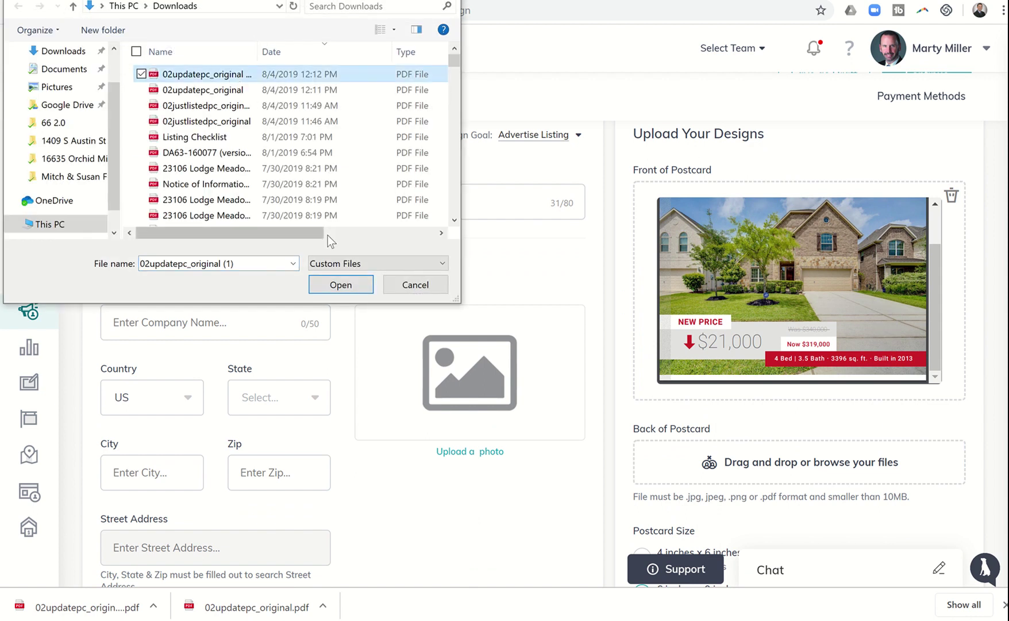
pyautogui.click(327, 291)
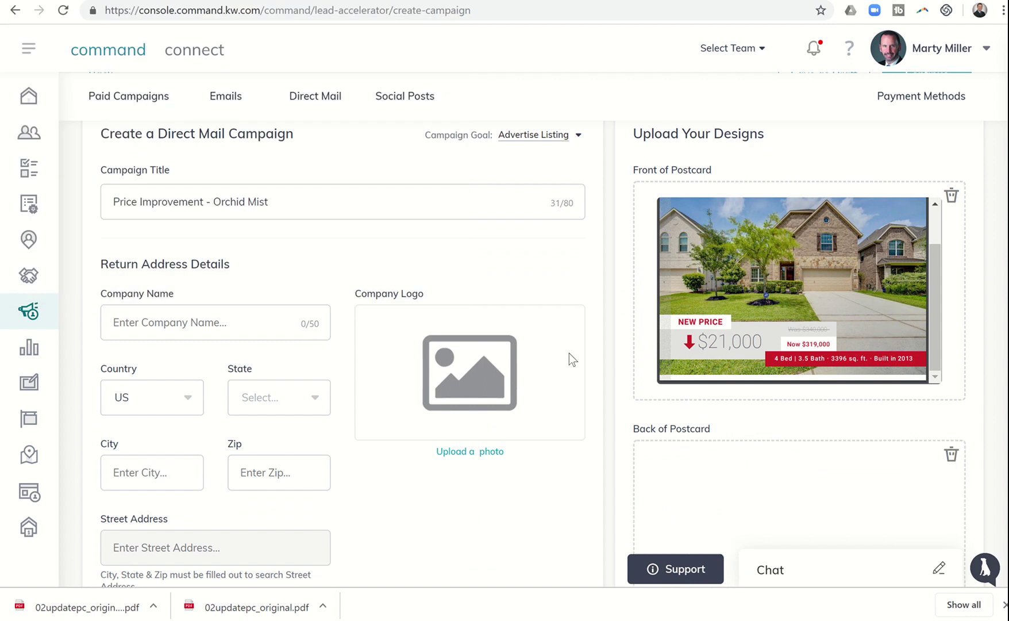
pyautogui.scroll(-3, 569, 353)
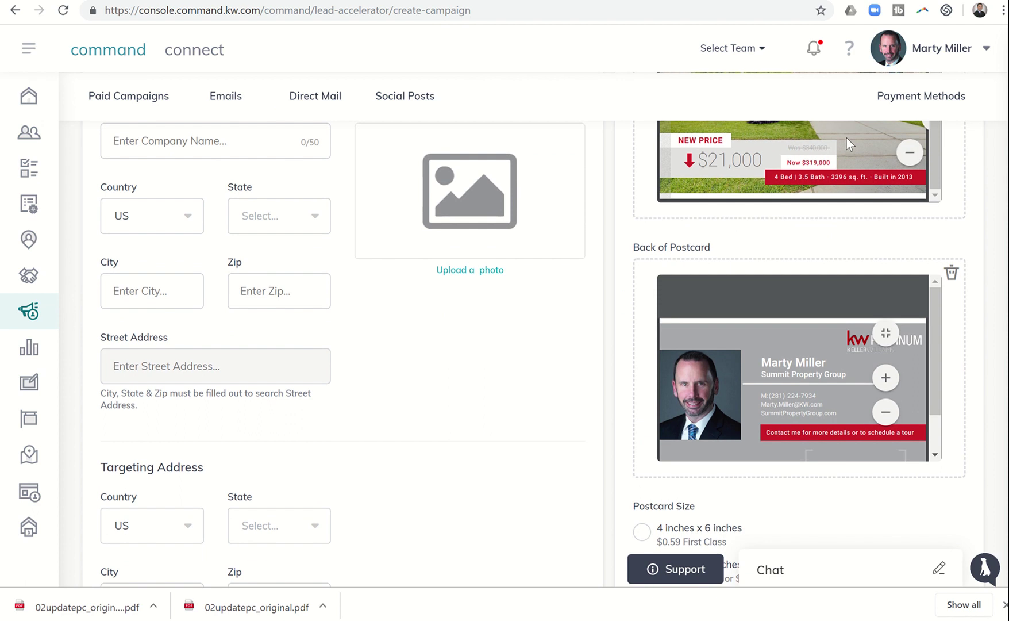
pyautogui.scroll(-5, 735, 392)
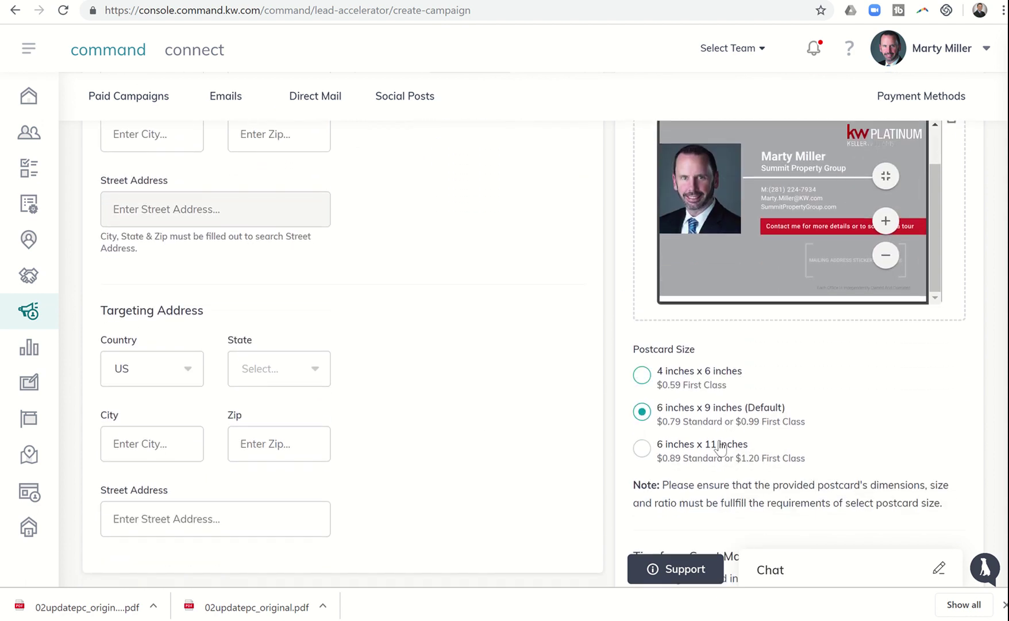
pyautogui.scroll(-4, 703, 393)
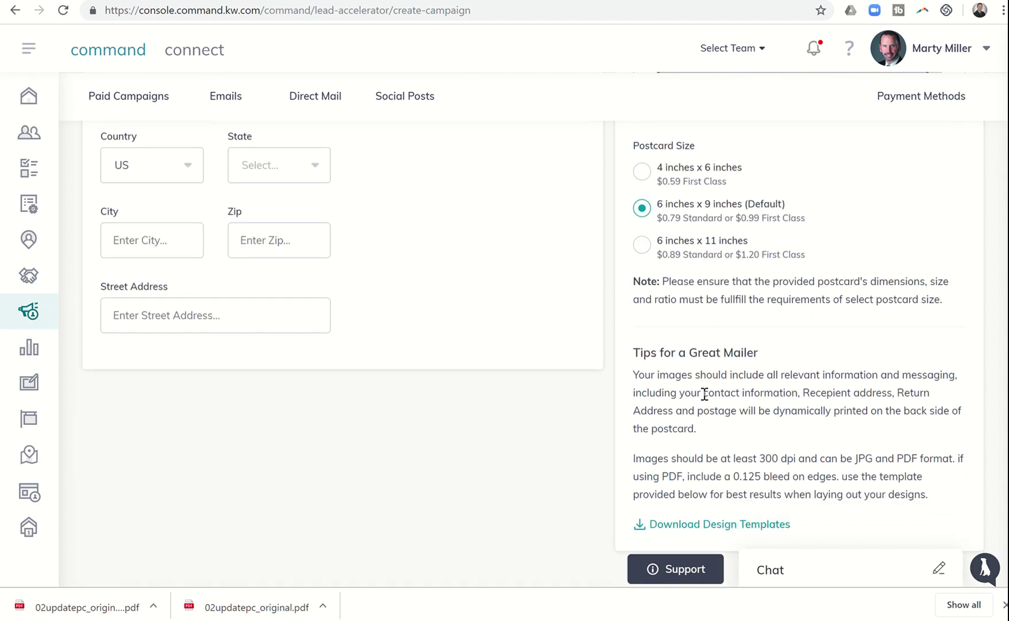
pyautogui.scroll(2, 454, 300)
pyautogui.scroll(9, 453, 300)
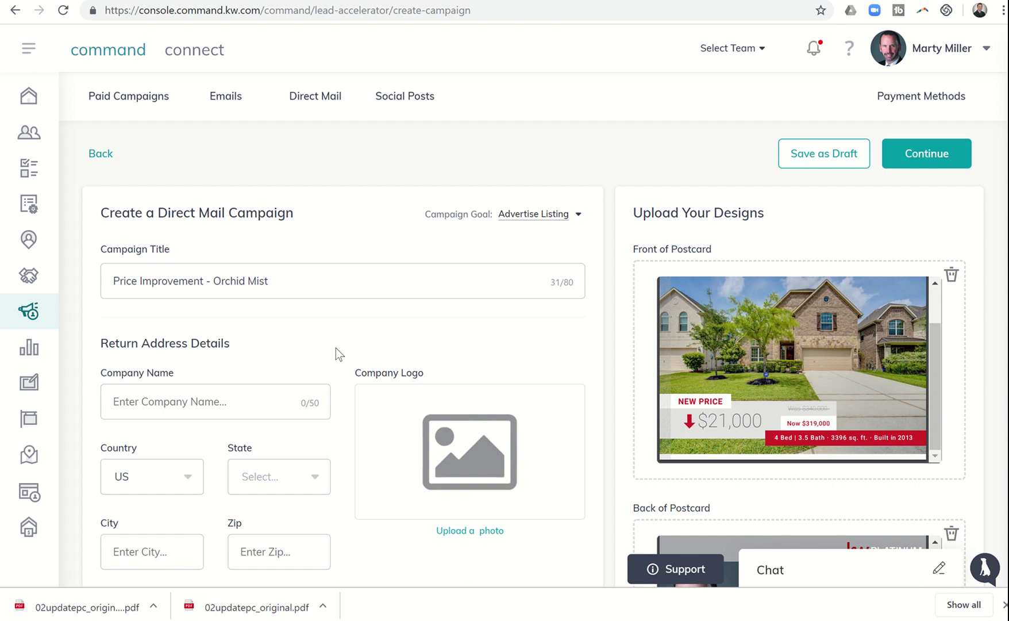
pyautogui.scroll(-1, 335, 348)
pyautogui.scroll(1, 336, 347)
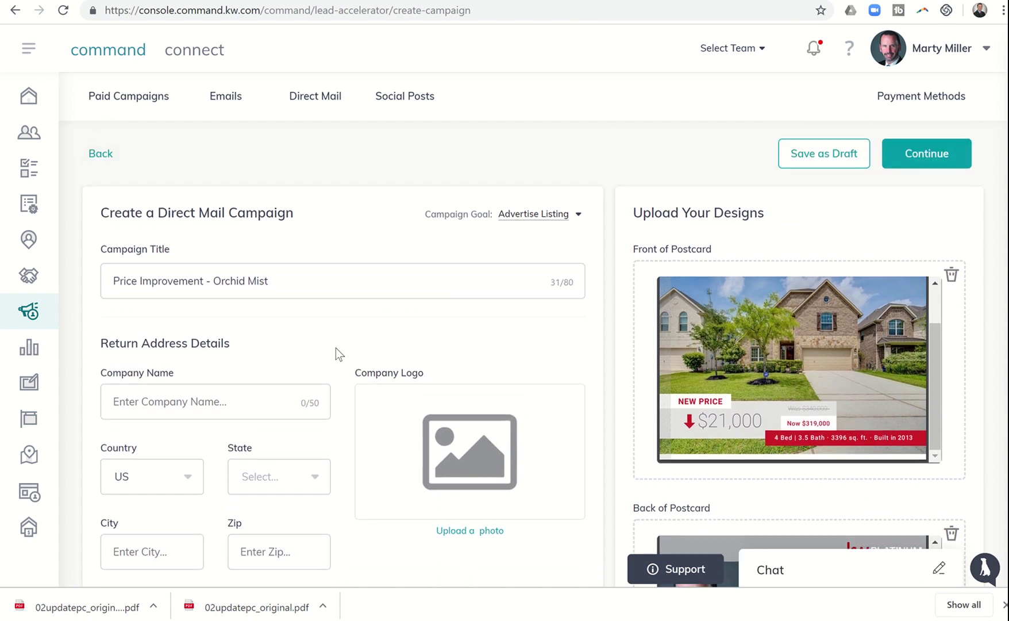